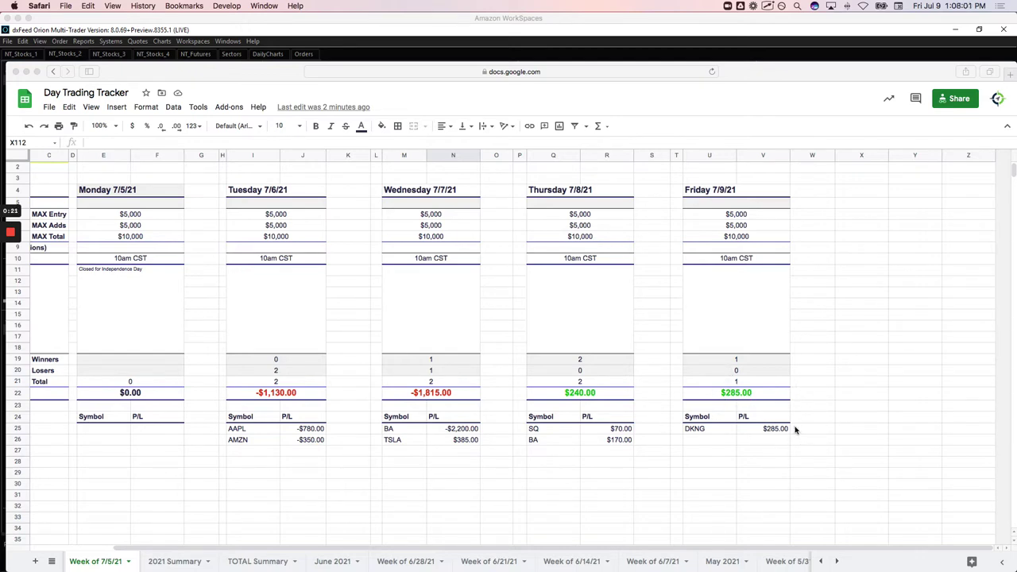
Review the Friday 7/9/21 results in each section of the weekly tracker, marking the daily totals and the individual symbol P/L values.
left_click_drag(794, 429, 828, 424)
scroll(828, 428, "down", 3)
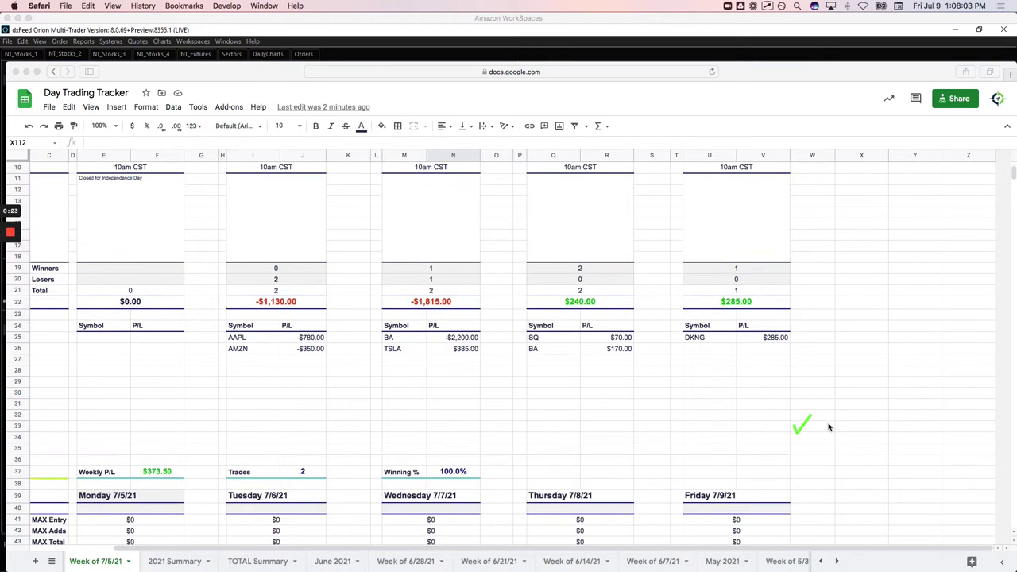
scroll(828, 428, "down", 10)
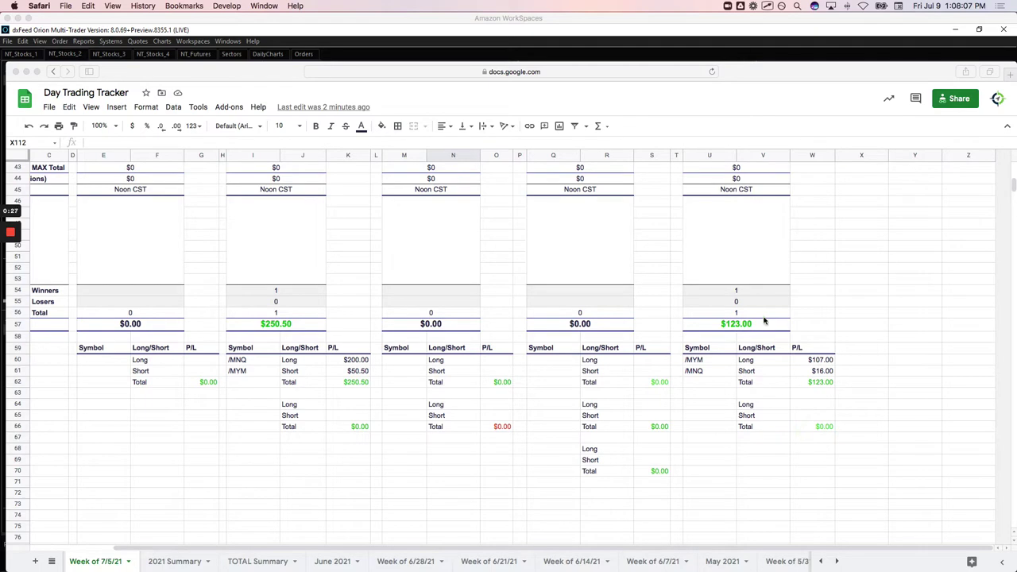
left_click_drag(765, 320, 787, 304)
scroll(884, 343, "down", 14)
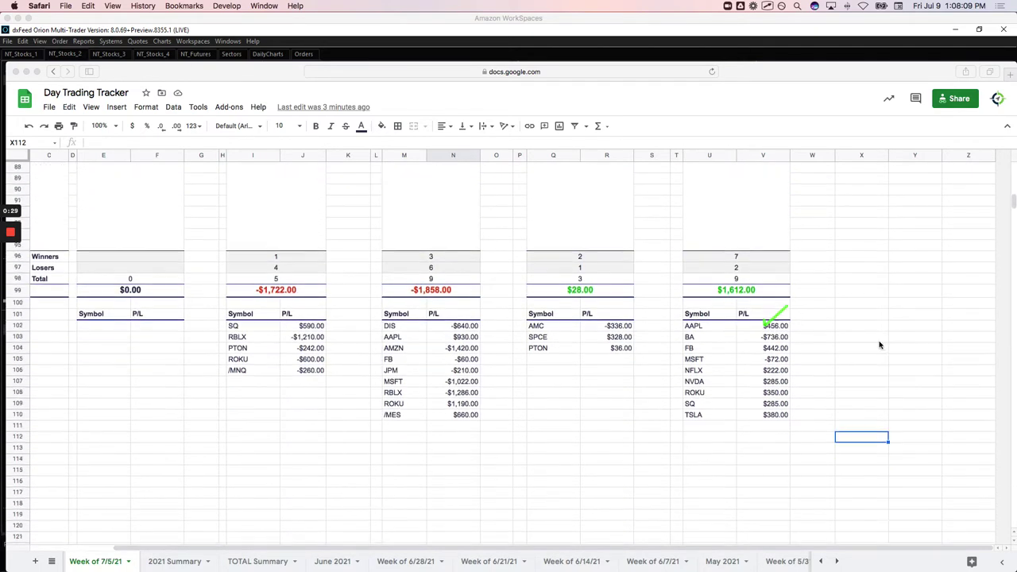
scroll(874, 344, "down", 2)
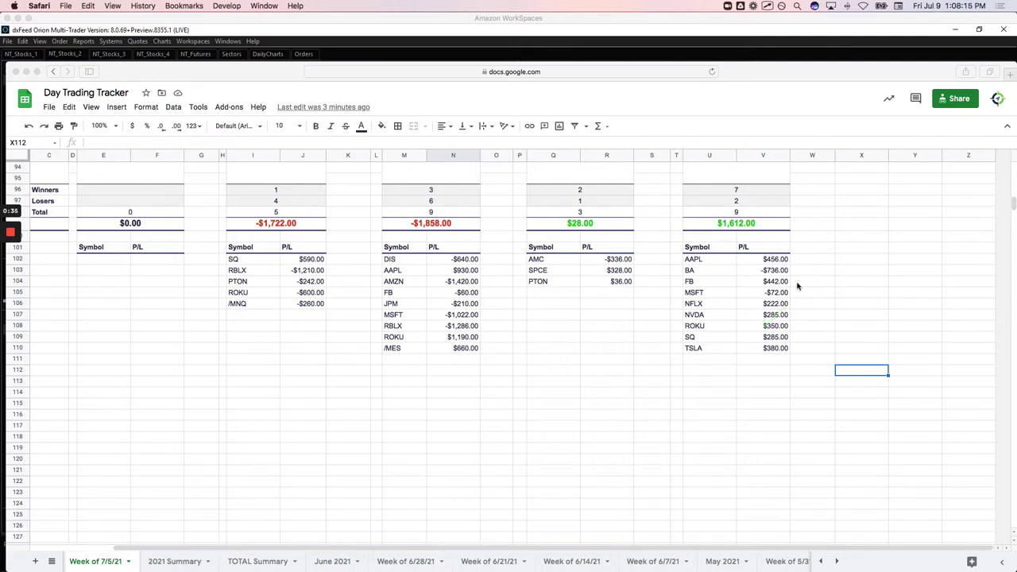
left_click_drag(719, 230, 760, 231)
mouse_move(791, 259)
left_mouse_down()
mouse_move(797, 298)
mouse_move(818, 290)
mouse_move(798, 307)
mouse_move(817, 297)
mouse_move(812, 343)
left_mouse_up()
Switch to dxFeed Orion Multi-Trader and maximize the DKNG 5-minute chart.
double_click(759, 69)
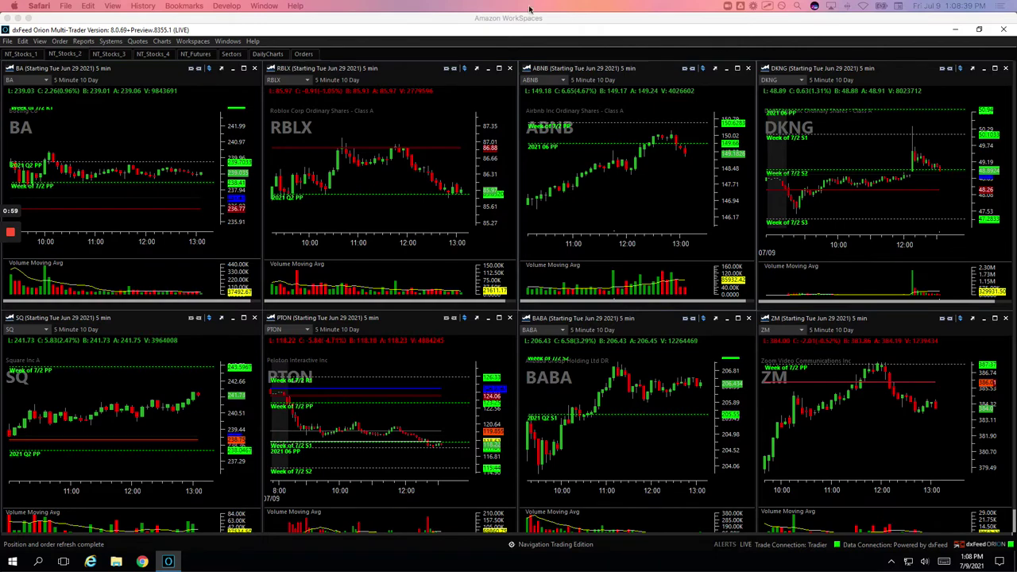
left_click(874, 143)
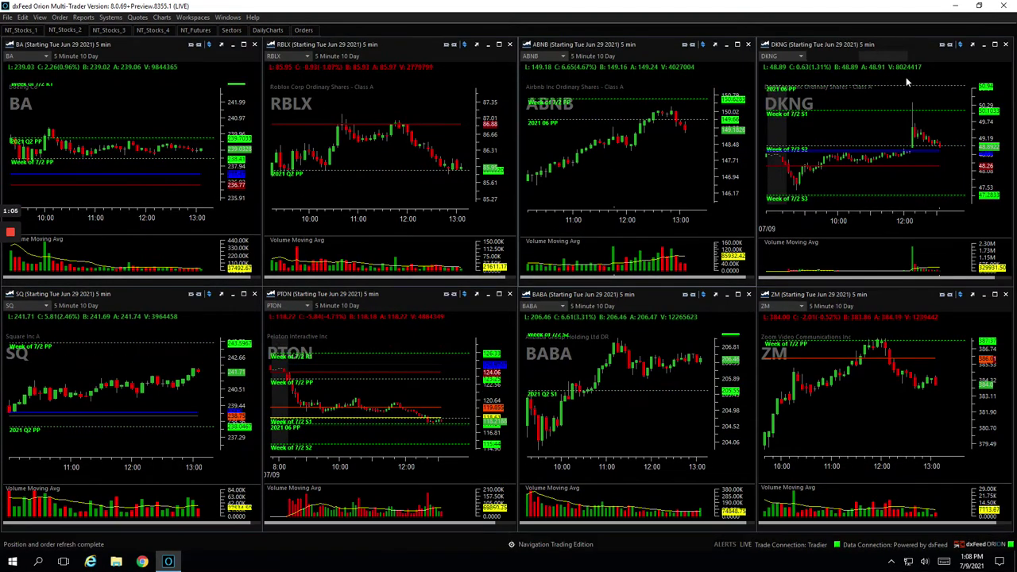
left_click(995, 45)
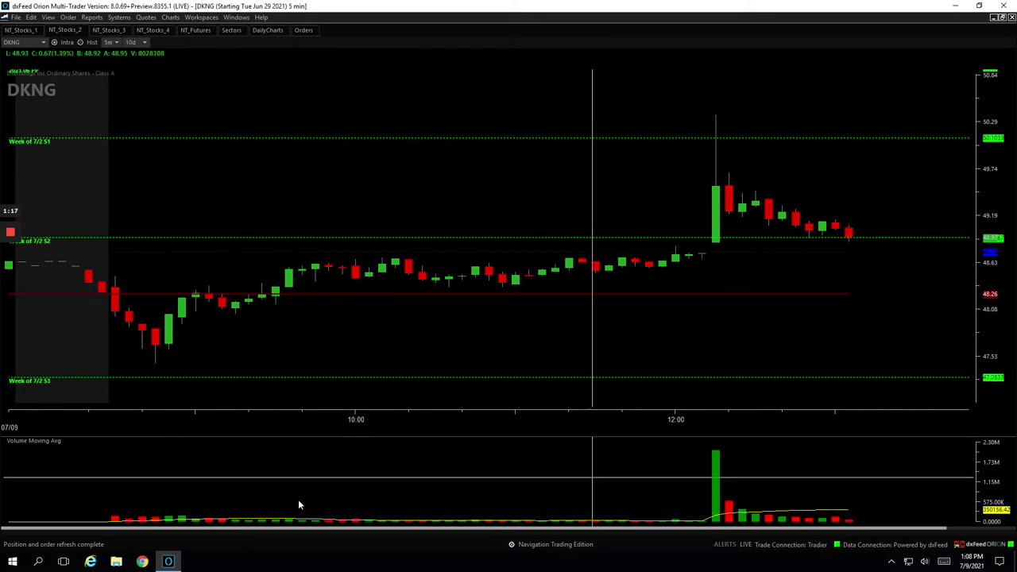
Mark DKNG's volume spike after 12:00, its low morning volume and the early rebound, and return to the chart grid.
mouse_move(725, 446)
left_mouse_down()
mouse_move(693, 493)
mouse_move(727, 467)
left_mouse_up()
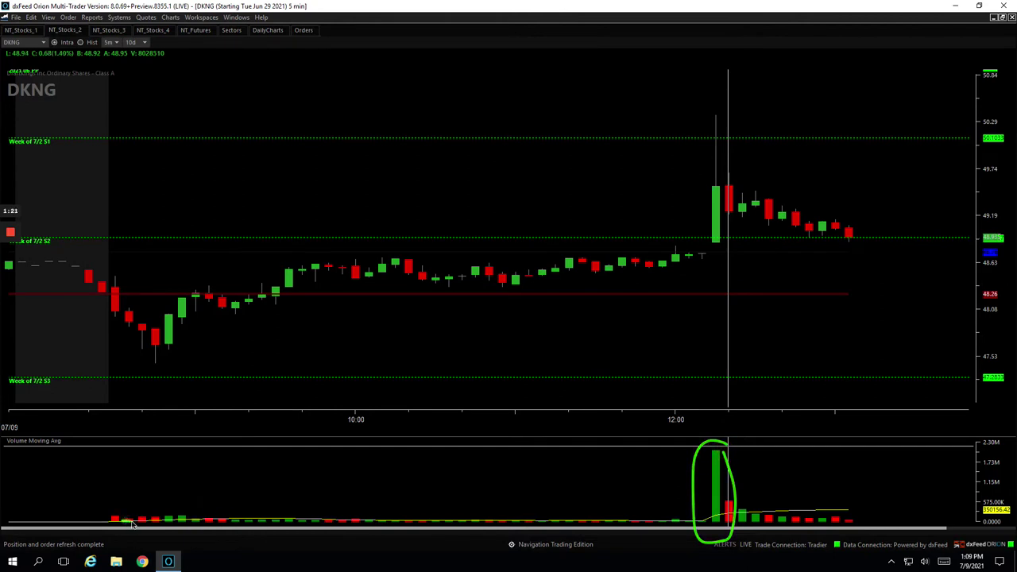
left_click_drag(121, 521, 246, 518)
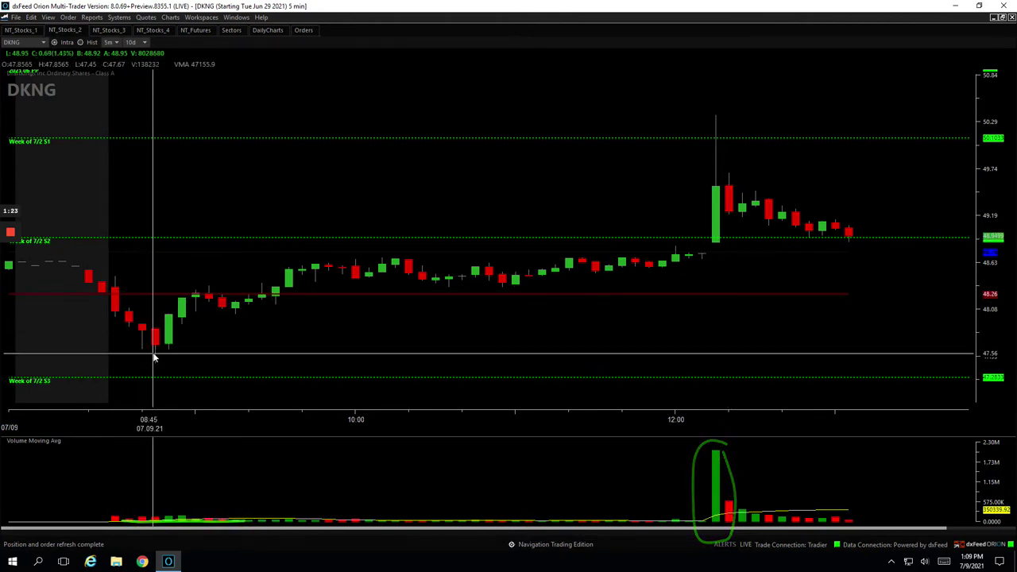
left_click_drag(155, 359, 195, 302)
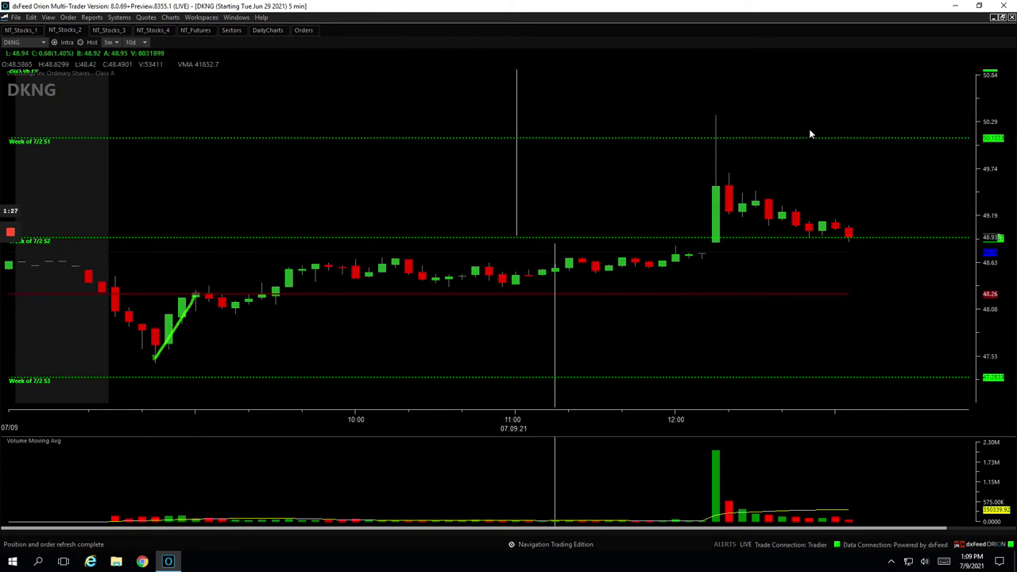
left_click(1002, 17)
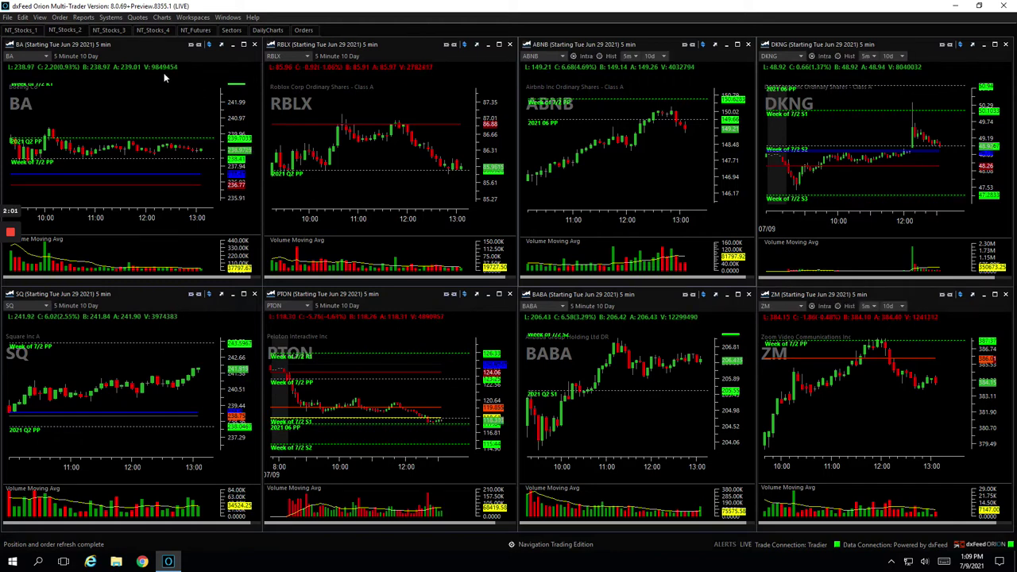
Maximize the AAPL chart in the NT_Stocks_1 workspace and trace its climb from the pullback after 09:00 to about 09:55.
left_click(21, 29)
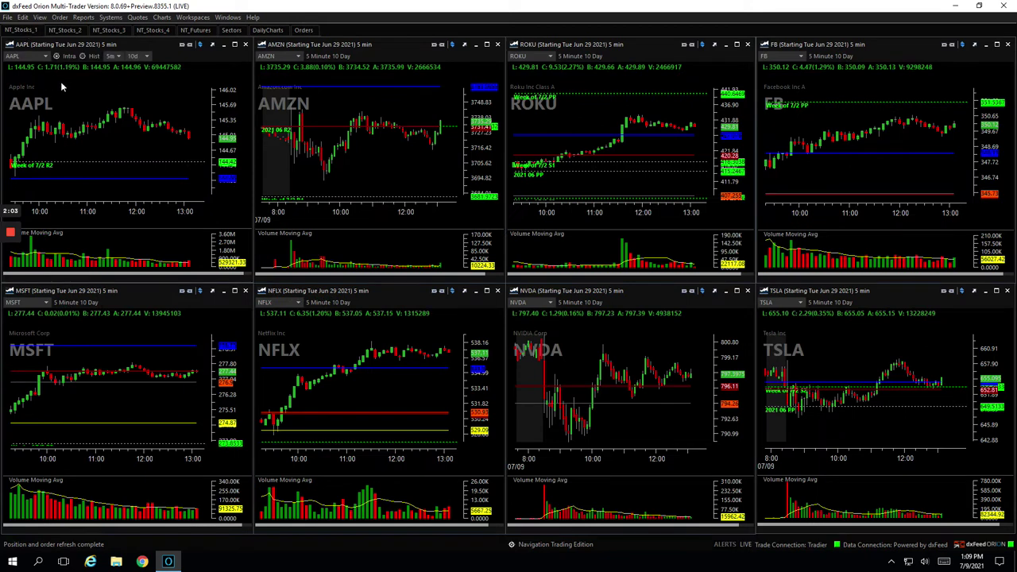
left_click(234, 44)
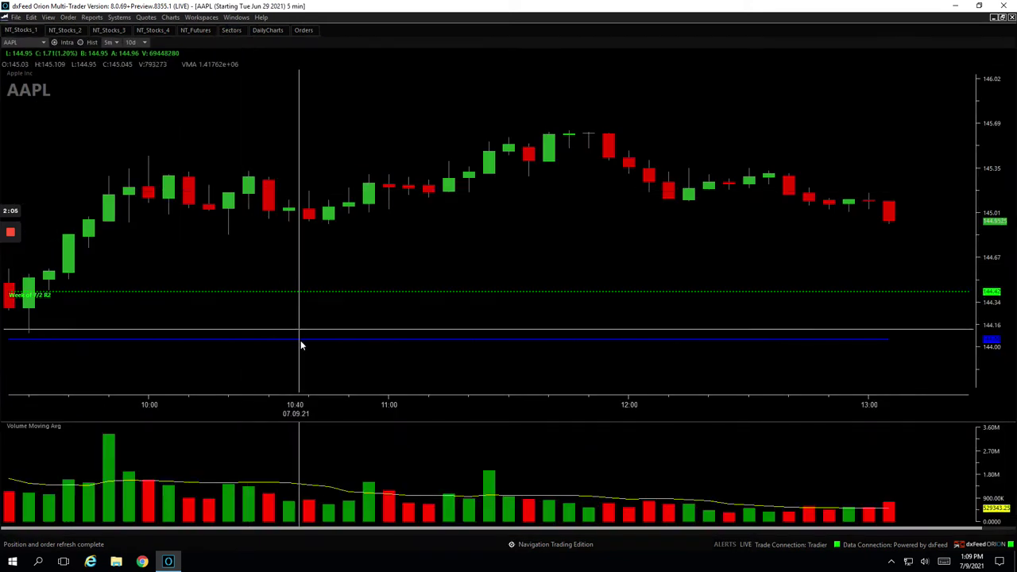
scroll(301, 413, "down", 3)
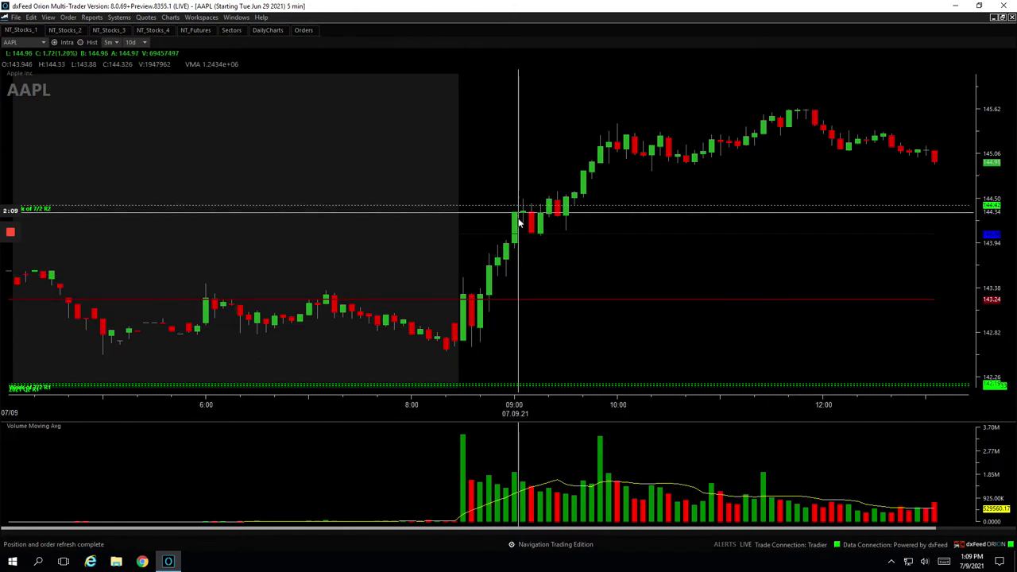
mouse_move(524, 218)
left_mouse_down()
mouse_move(562, 239)
mouse_move(529, 224)
mouse_move(538, 235)
mouse_move(608, 144)
left_mouse_up()
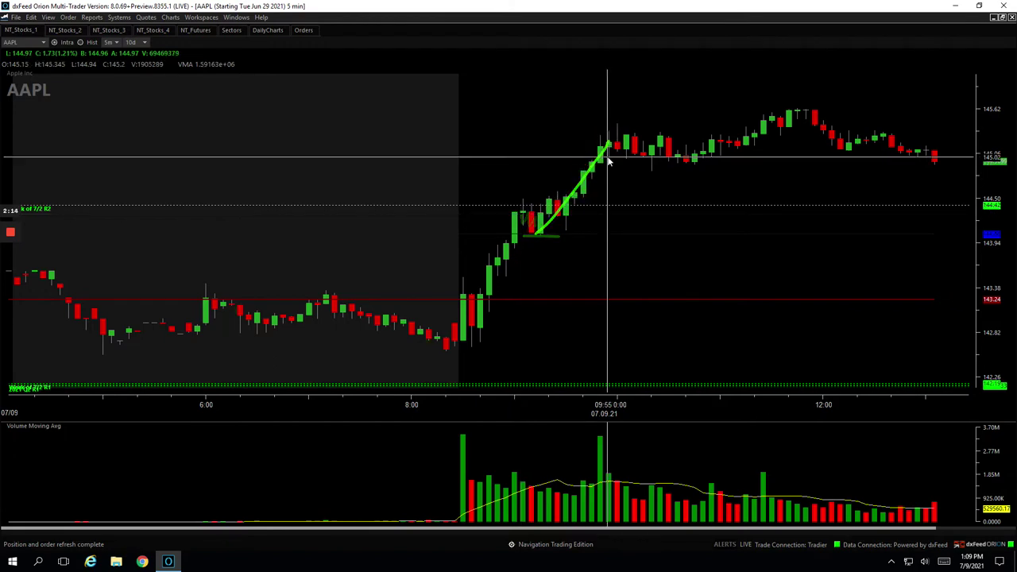
left_click(1002, 18)
Maximize the BA chart in the NT_Stocks_2 workspace and mark the 08:35 volume bar and the high just before 08:45.
left_click(70, 29)
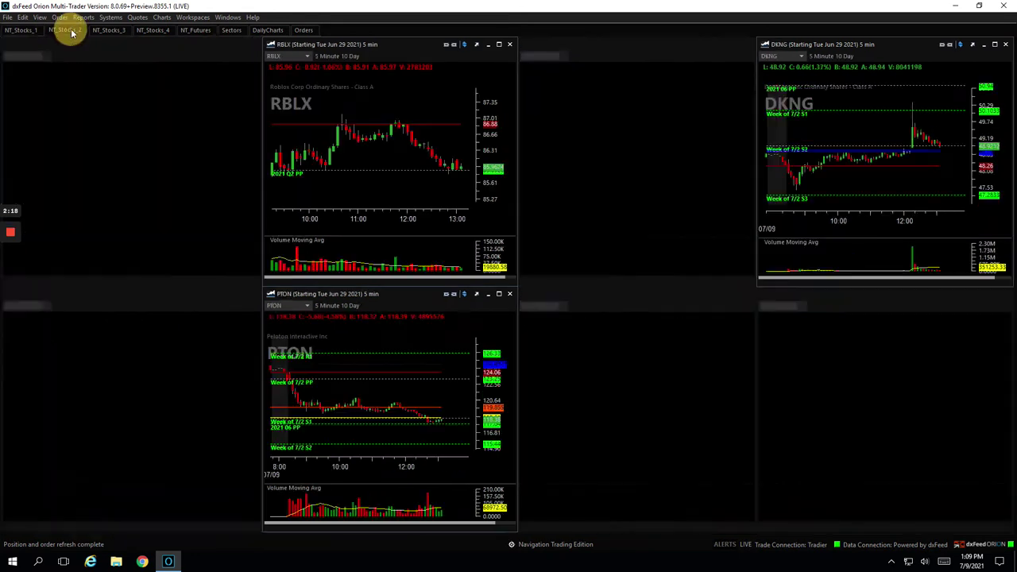
left_click(243, 45)
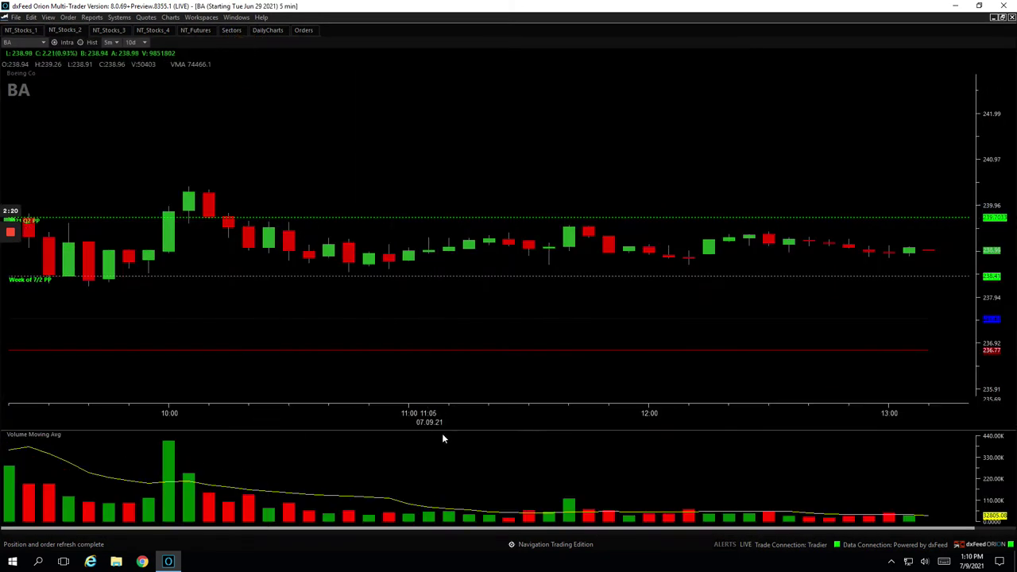
scroll(437, 421, "down", 4)
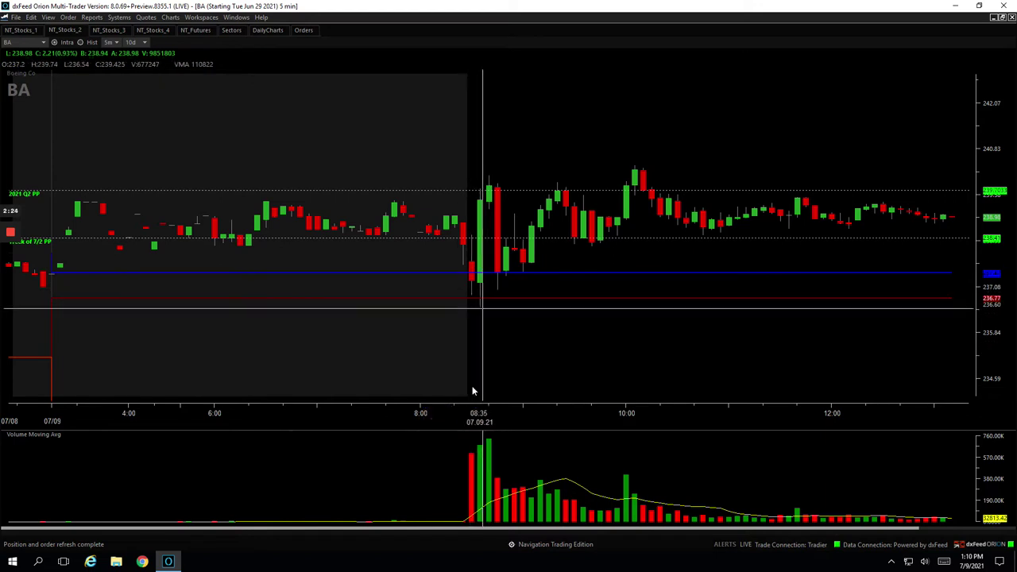
left_click(479, 452)
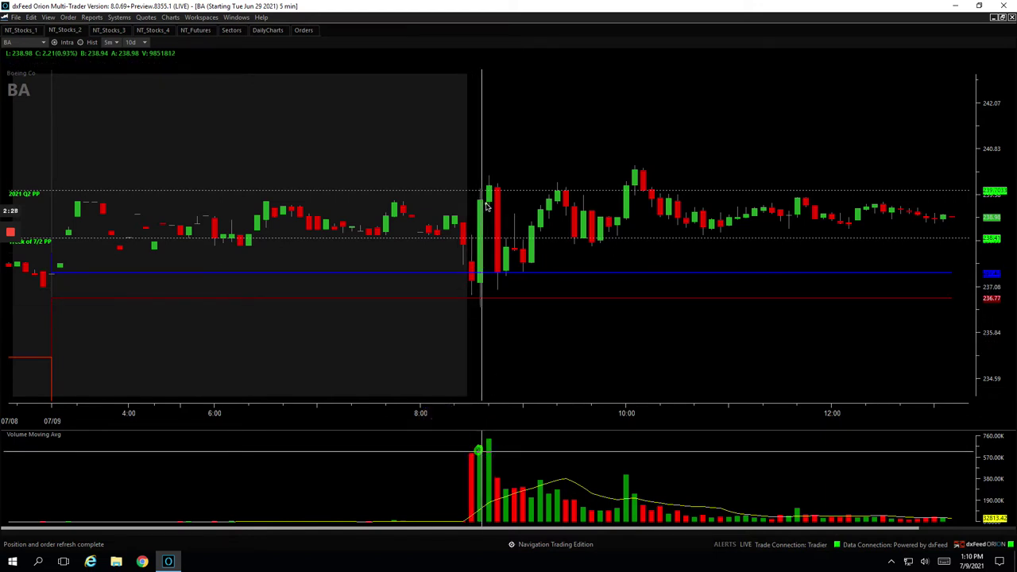
left_click_drag(487, 203, 497, 182)
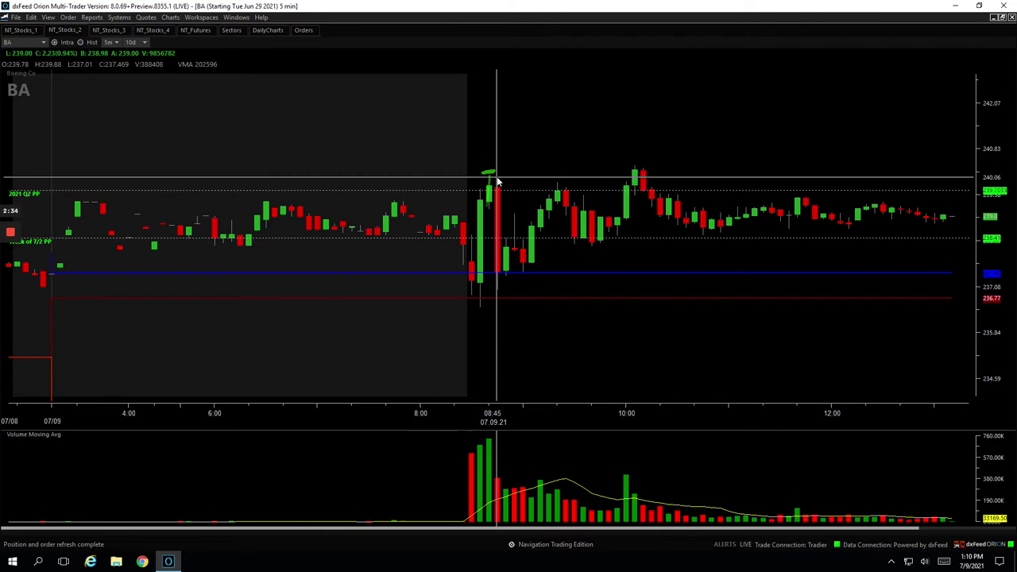
Check BA's 07/08 session for comparison and trace the 07/09 price swings after the open.
scroll(492, 179, "up", 10)
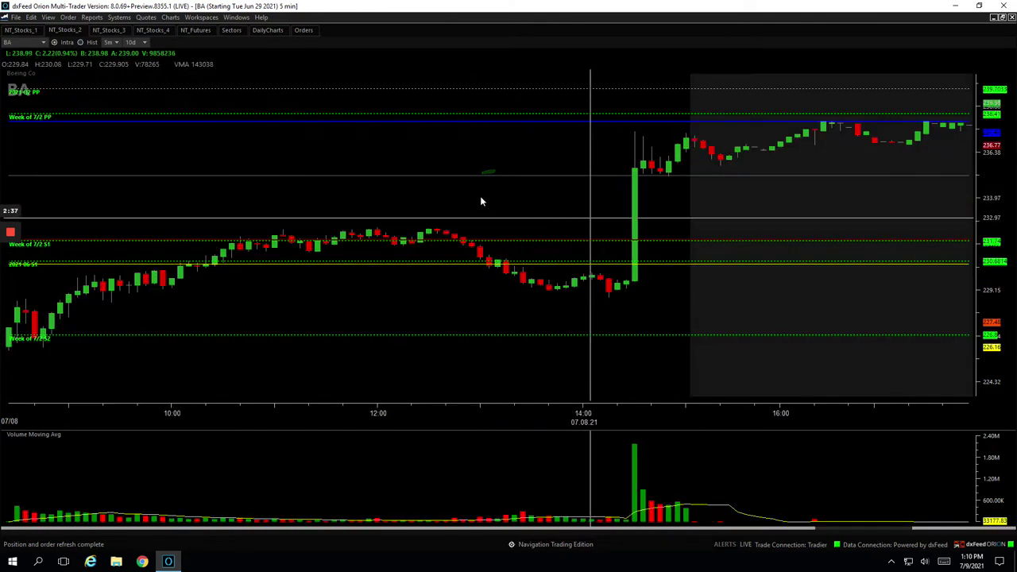
left_click(991, 529)
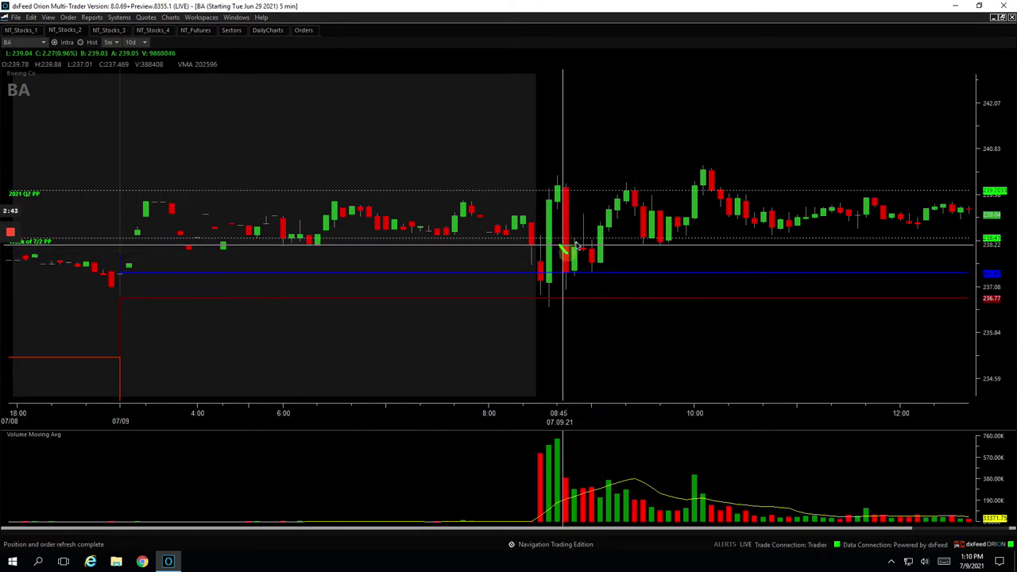
left_click_drag(572, 247, 546, 275)
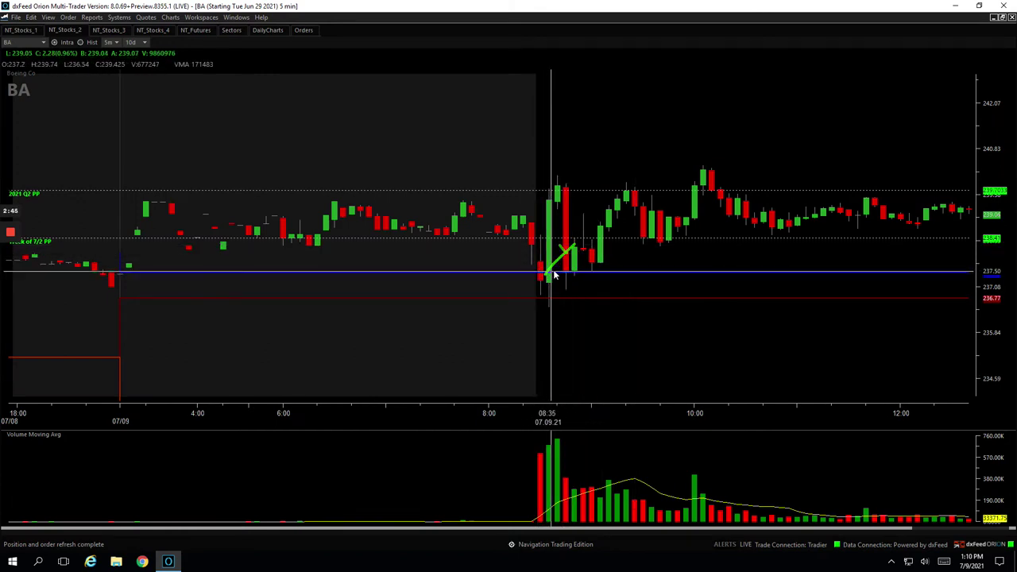
left_click_drag(565, 273, 627, 201)
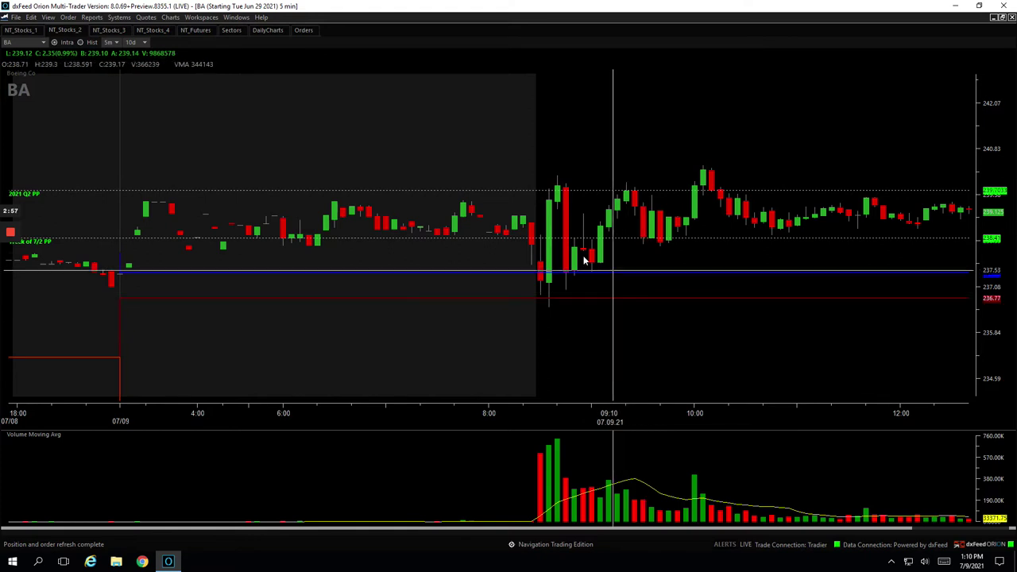
Mark BA's opening high and trace possible moves from the peak just after 10:00, returning to the chart grid.
left_click(588, 173)
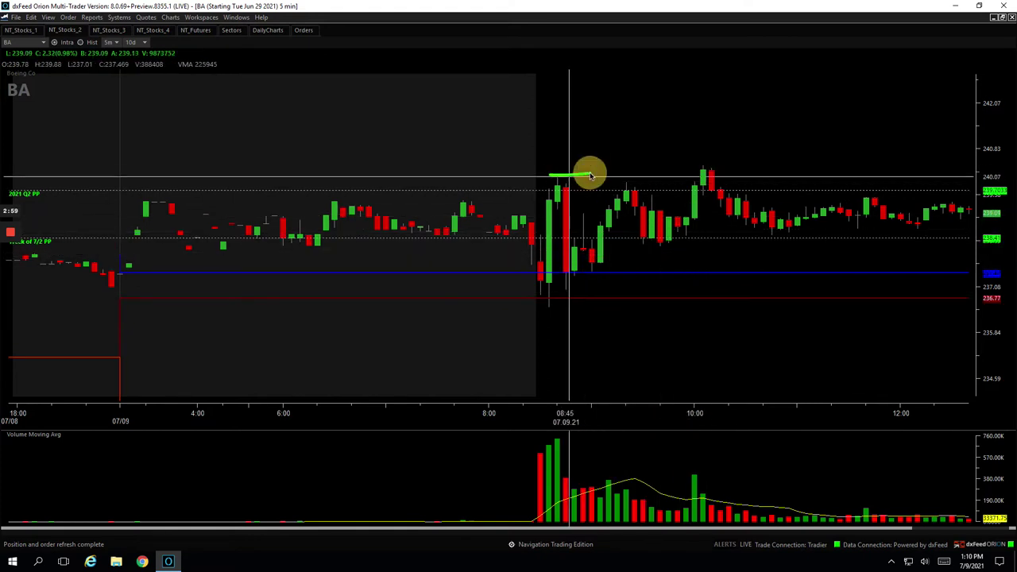
left_click(707, 180)
left_click_drag(710, 183, 715, 191)
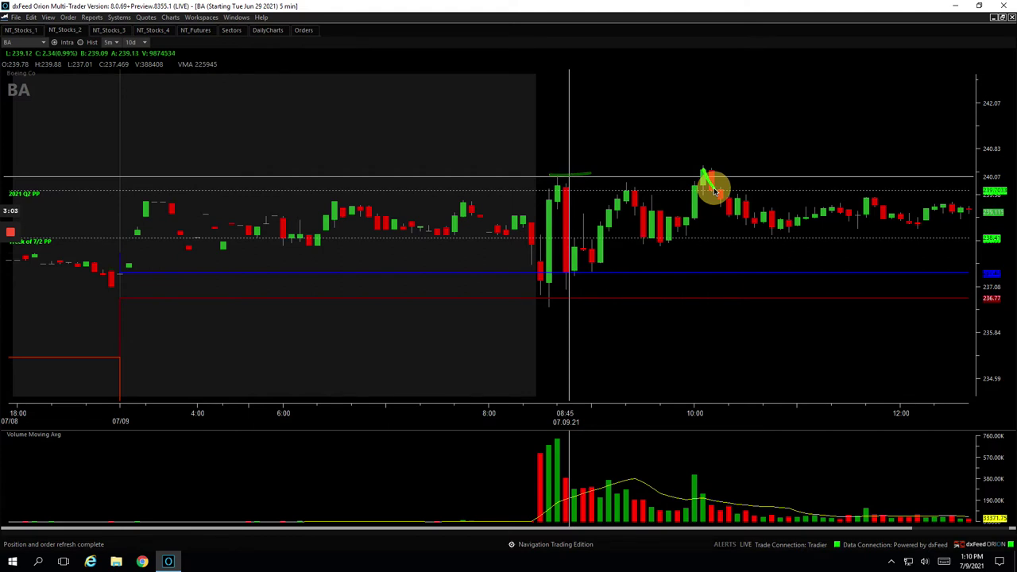
left_click_drag(716, 191, 750, 120)
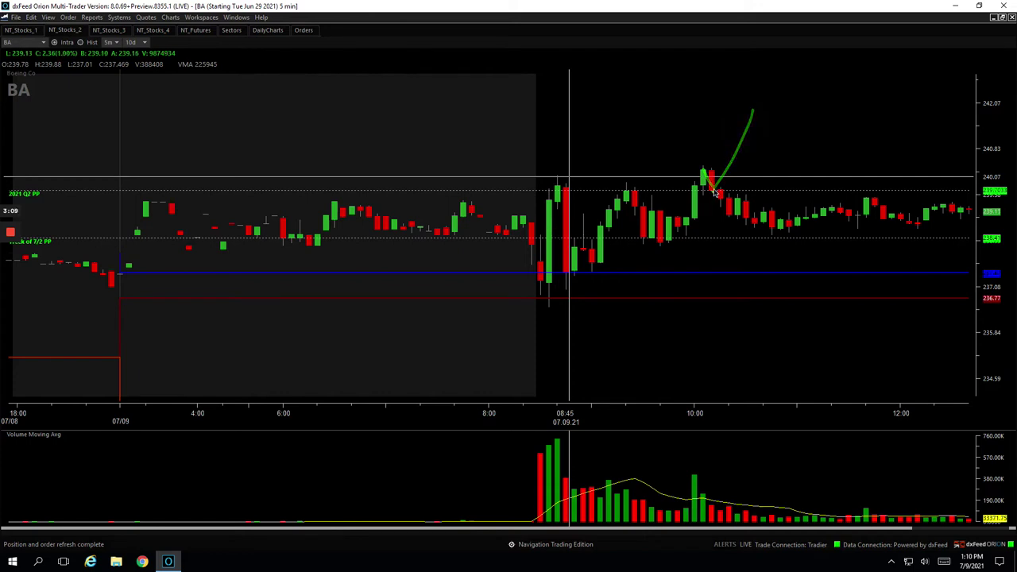
left_click_drag(749, 111, 710, 180)
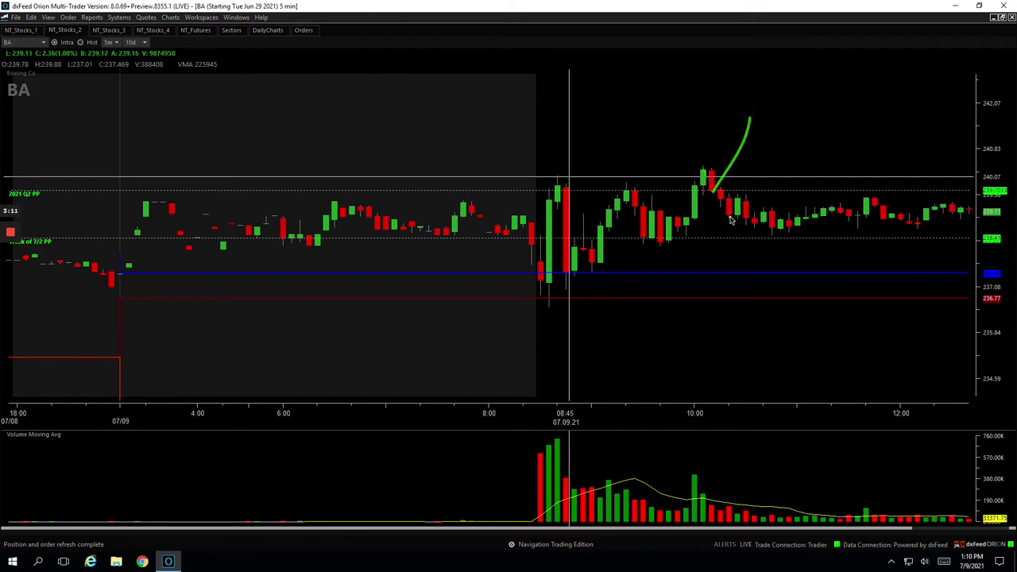
mouse_move(728, 215)
left_mouse_down()
mouse_move(746, 194)
mouse_move(741, 220)
left_mouse_up()
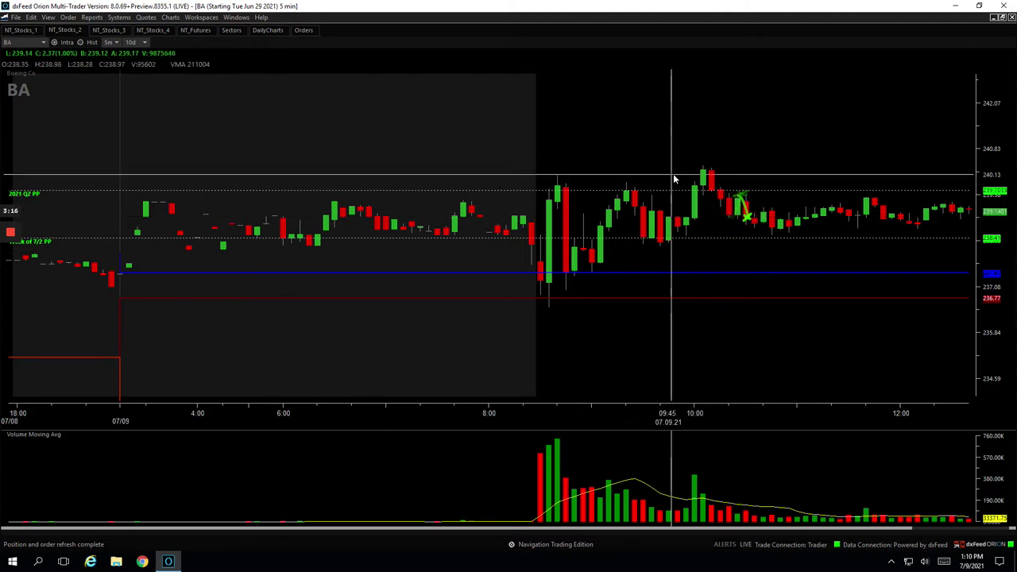
left_click(1003, 22)
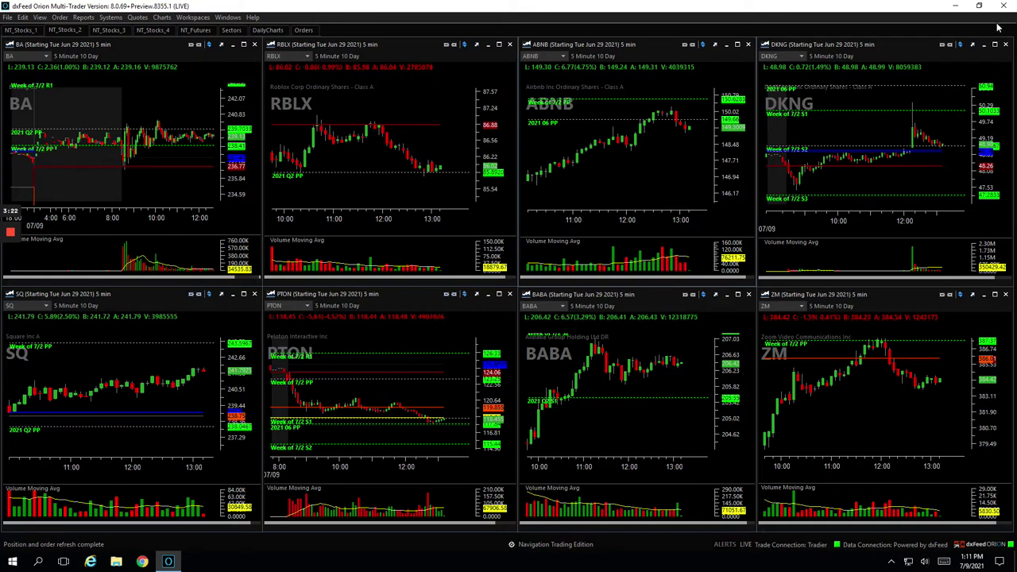
Maximize the FB chart in the NT_Stocks_1 workspace and trace its path from the open to about 10:40, returning to the chart grid.
left_click(37, 30)
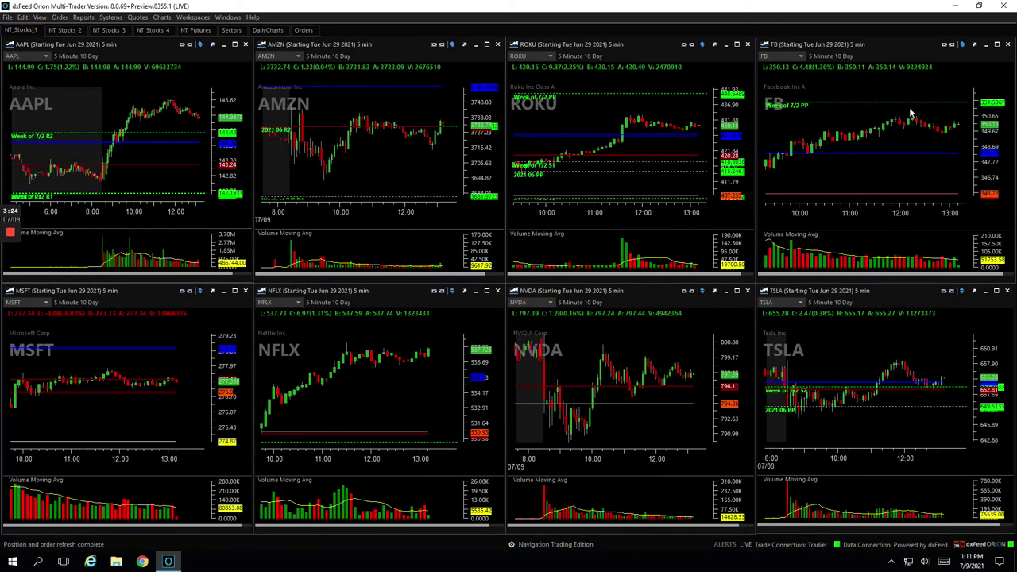
left_click(996, 44)
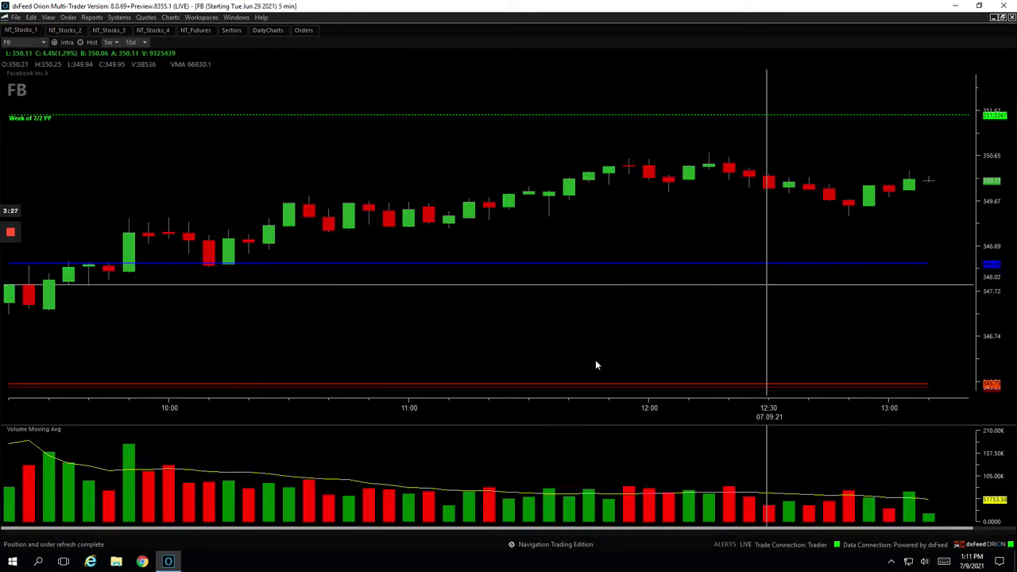
scroll(530, 416, "down", 3)
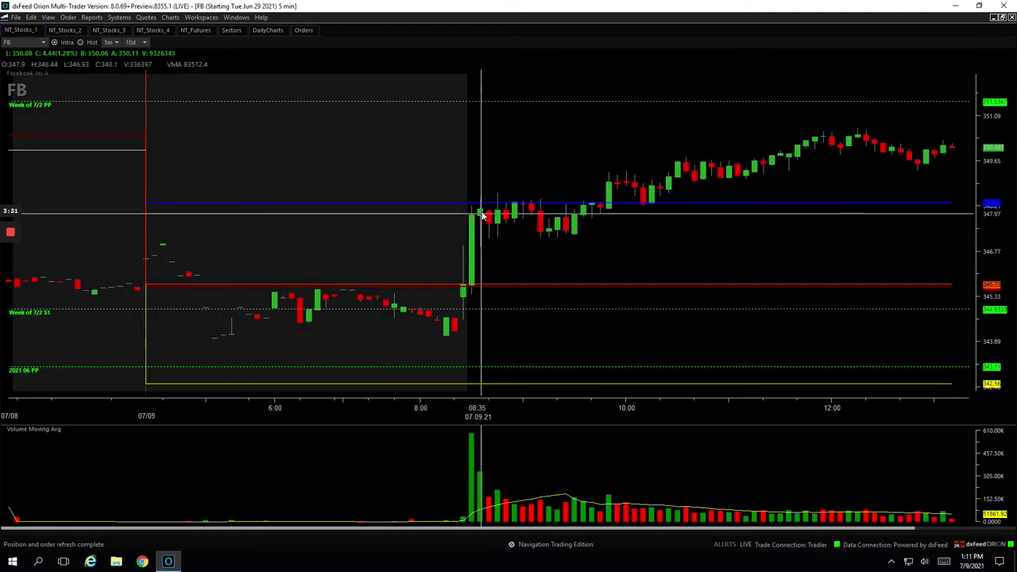
mouse_move(481, 216)
left_mouse_down()
mouse_move(512, 224)
mouse_move(562, 143)
left_mouse_up()
mouse_move(510, 223)
left_mouse_down()
mouse_move(536, 211)
mouse_move(594, 214)
mouse_move(608, 208)
mouse_move(612, 183)
mouse_move(641, 201)
mouse_move(689, 158)
left_mouse_up()
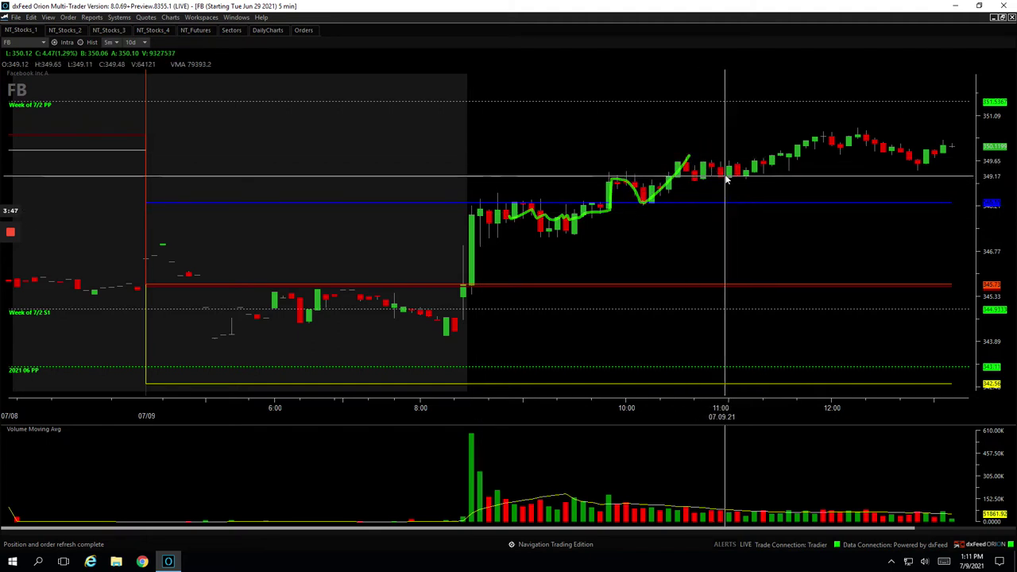
left_click(1004, 20)
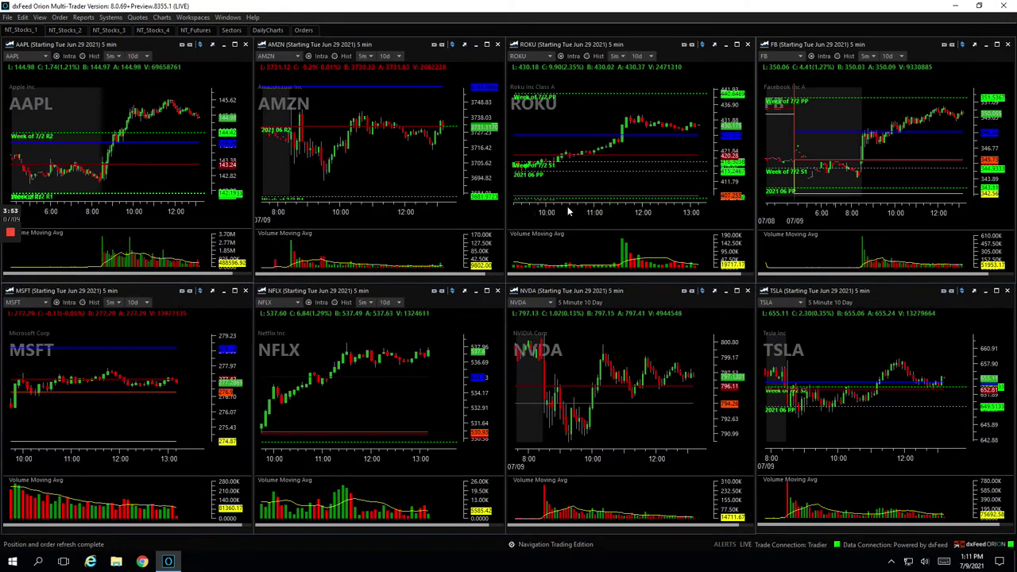
Maximize the MSFT chart and trace its dip and bounces between about 10:10 and 10:45 on 07/09, returning to the chart grid.
left_click(234, 290)
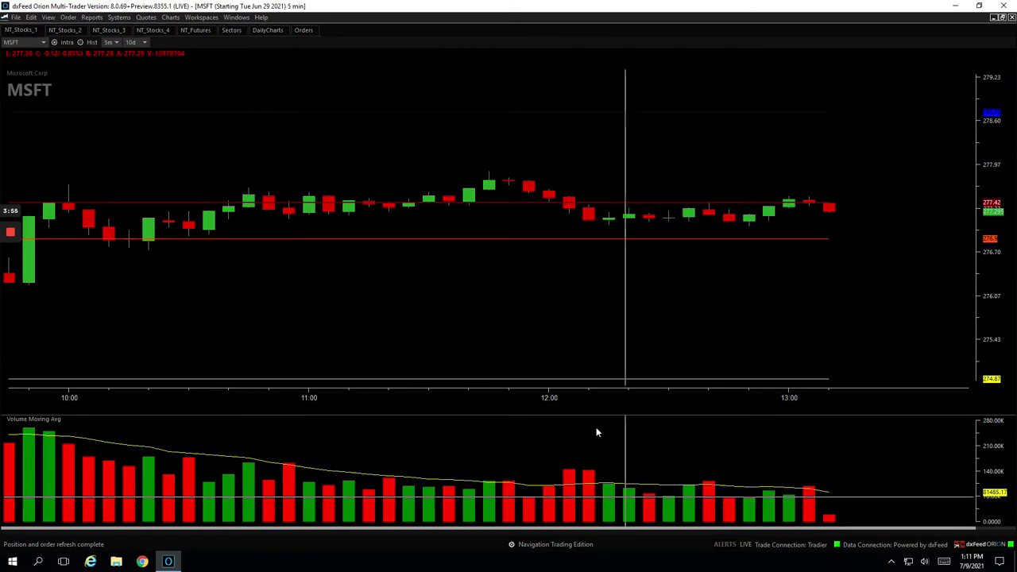
left_click_drag(520, 403, 542, 407)
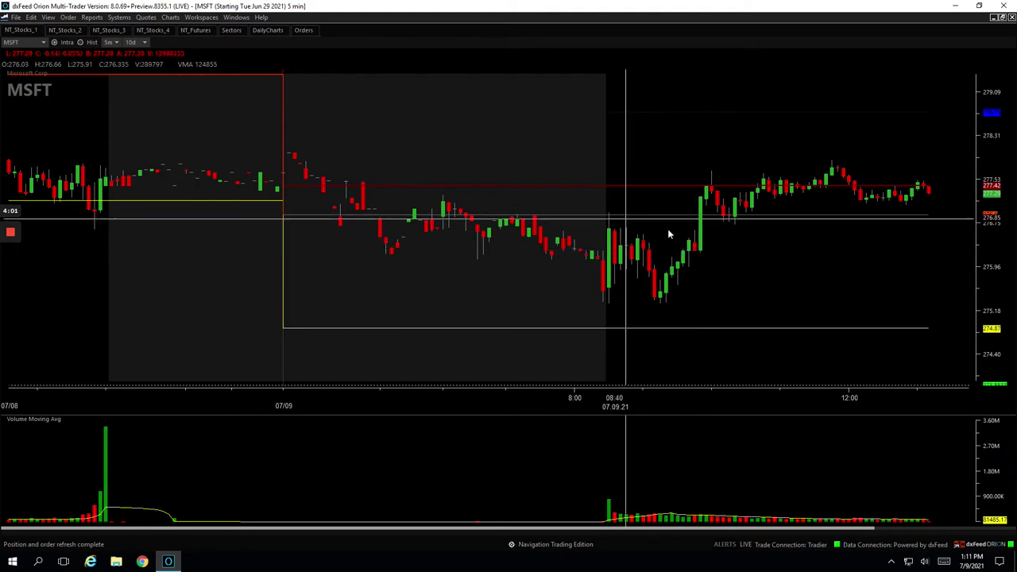
left_click(725, 216)
left_click_drag(733, 221, 740, 196)
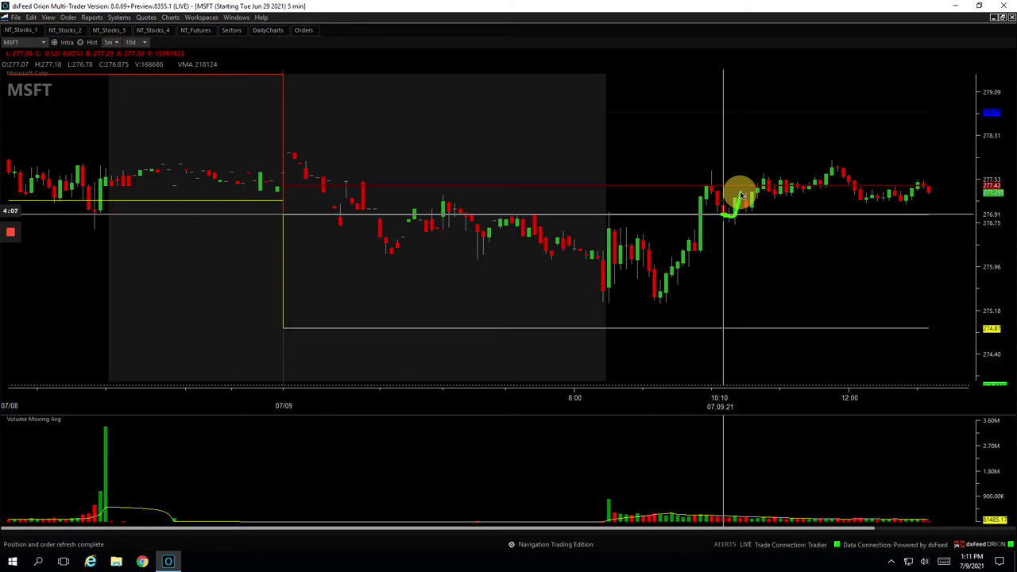
left_click_drag(740, 193, 744, 198)
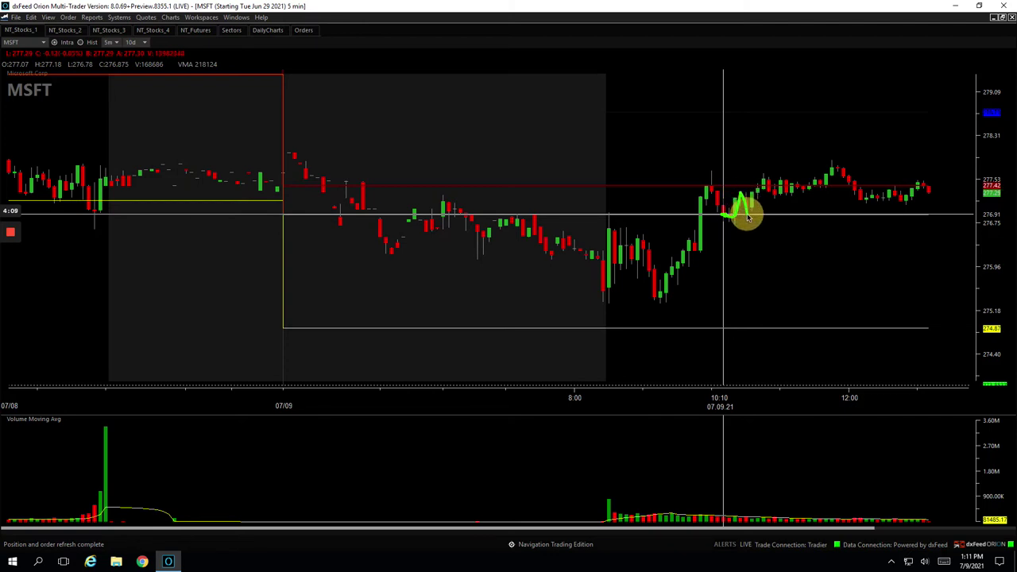
left_click_drag(758, 213, 745, 213)
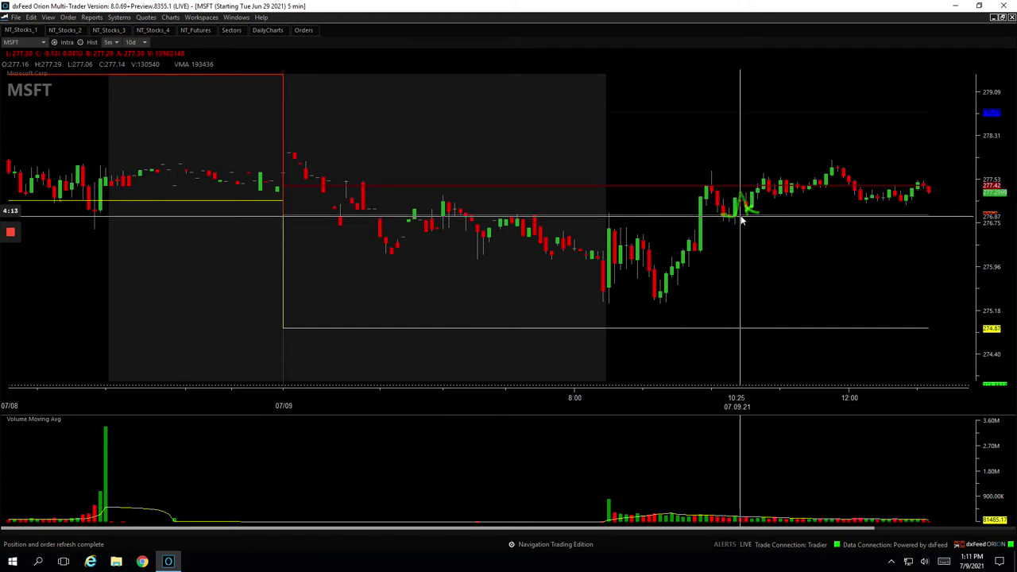
left_click_drag(748, 213, 767, 183)
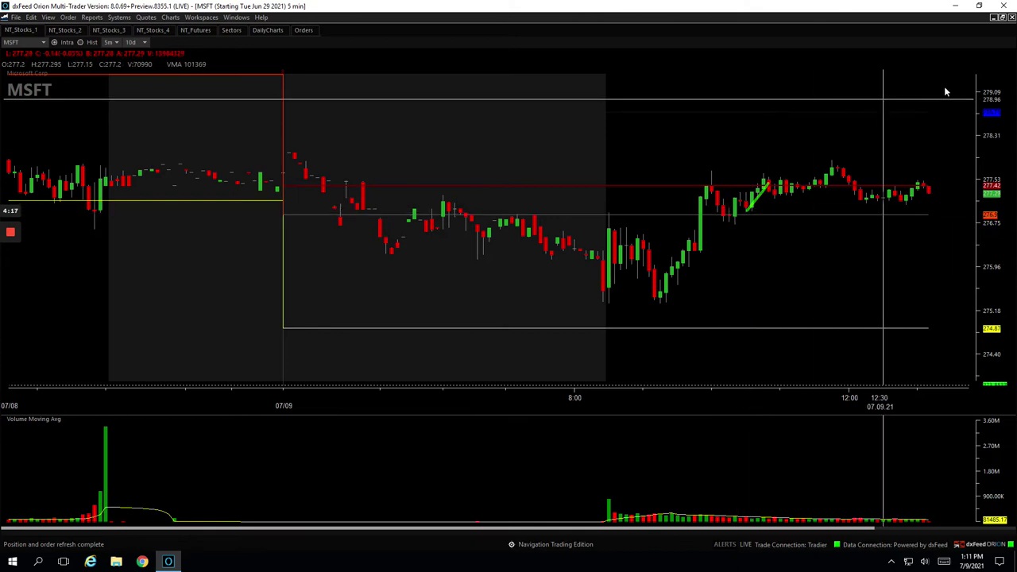
left_click(1002, 17)
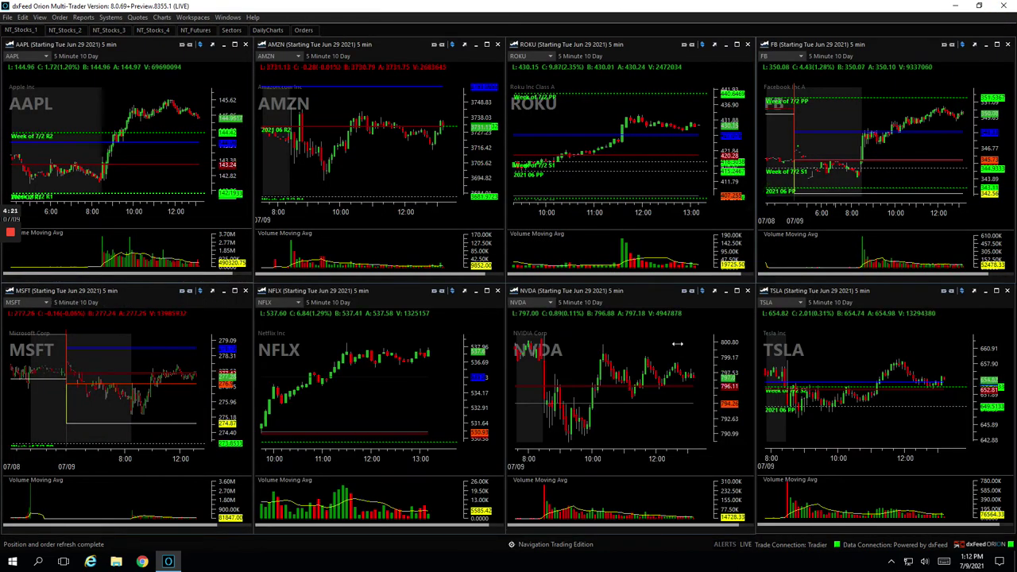
Maximize the NFLX chart and trace its path from the open to the 09:30 low and up towards 10:00, returning to the chart grid.
left_click(486, 290)
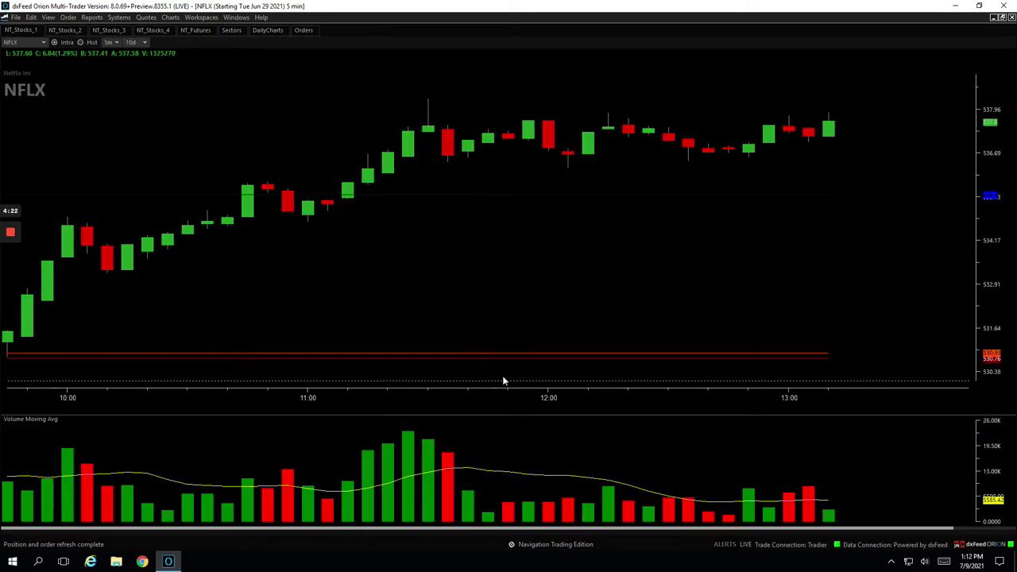
double_click(499, 391)
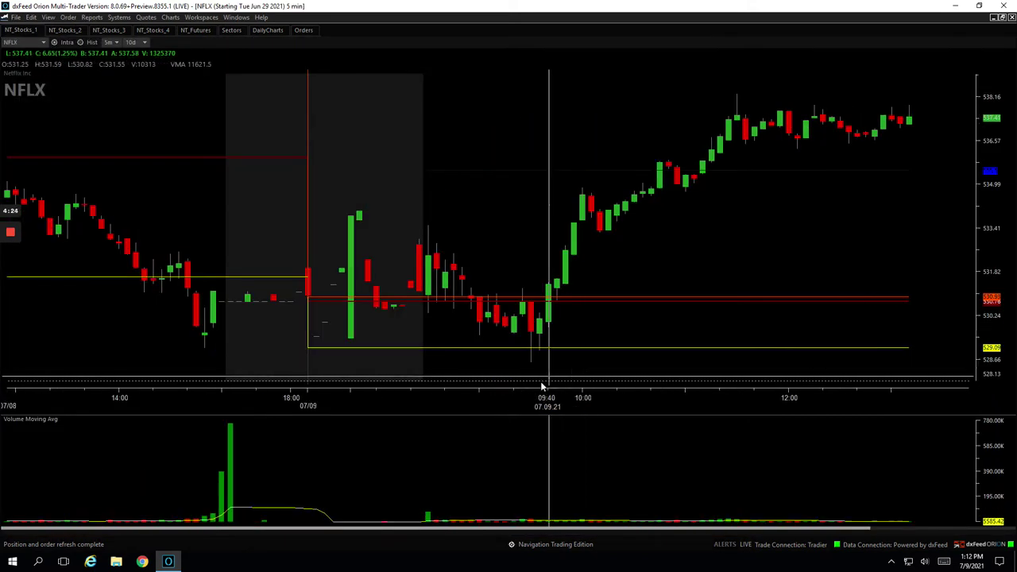
mouse_move(522, 397)
left_mouse_down()
mouse_move(505, 397)
mouse_move(522, 396)
left_mouse_up()
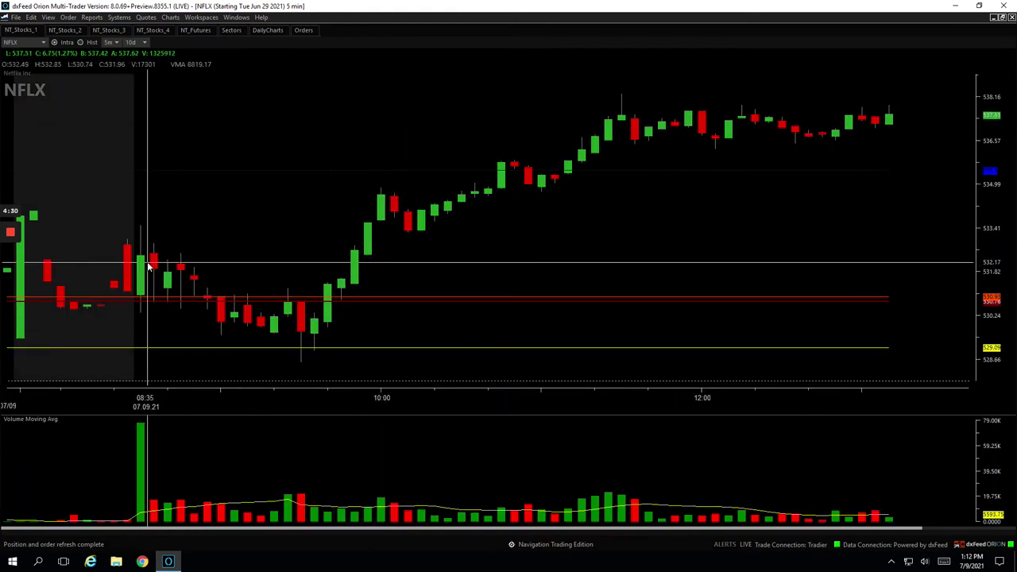
mouse_move(143, 275)
left_mouse_down()
mouse_move(191, 280)
mouse_move(216, 328)
mouse_move(233, 301)
mouse_move(254, 305)
mouse_move(269, 330)
mouse_move(279, 304)
mouse_move(293, 303)
mouse_move(312, 355)
mouse_move(292, 355)
left_mouse_up()
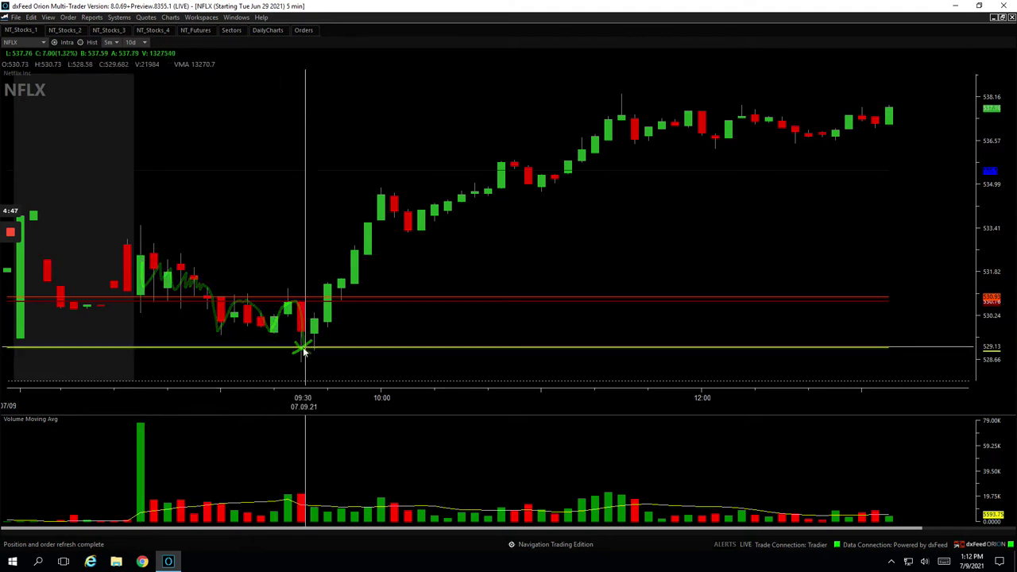
left_click_drag(302, 348, 373, 228)
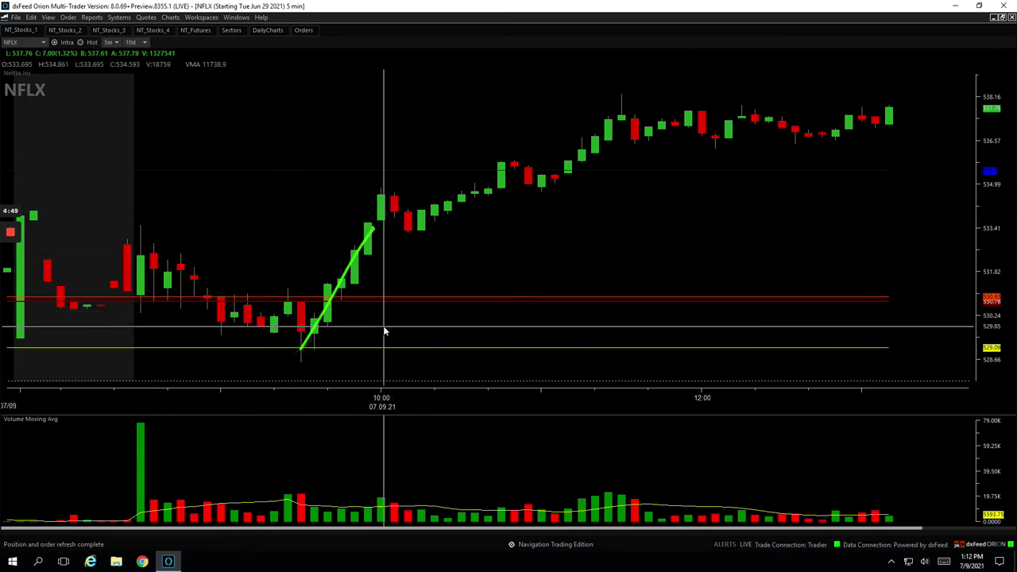
left_click(1004, 19)
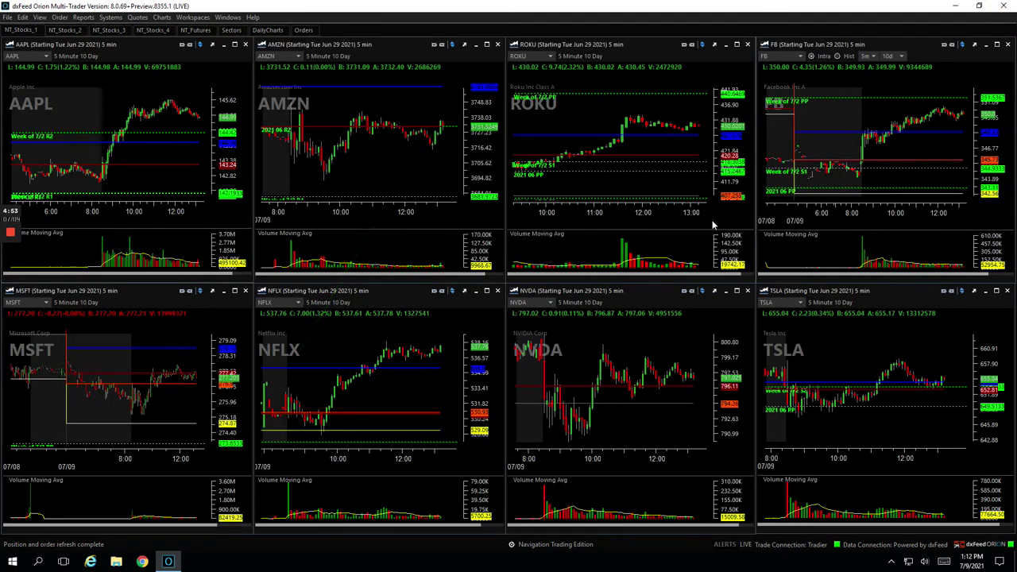
Maximize the NVDA chart, mark the 12:05 pullback and trace the rise towards 12:35, clearing the drawing and returning to the chart grid.
left_click(737, 292)
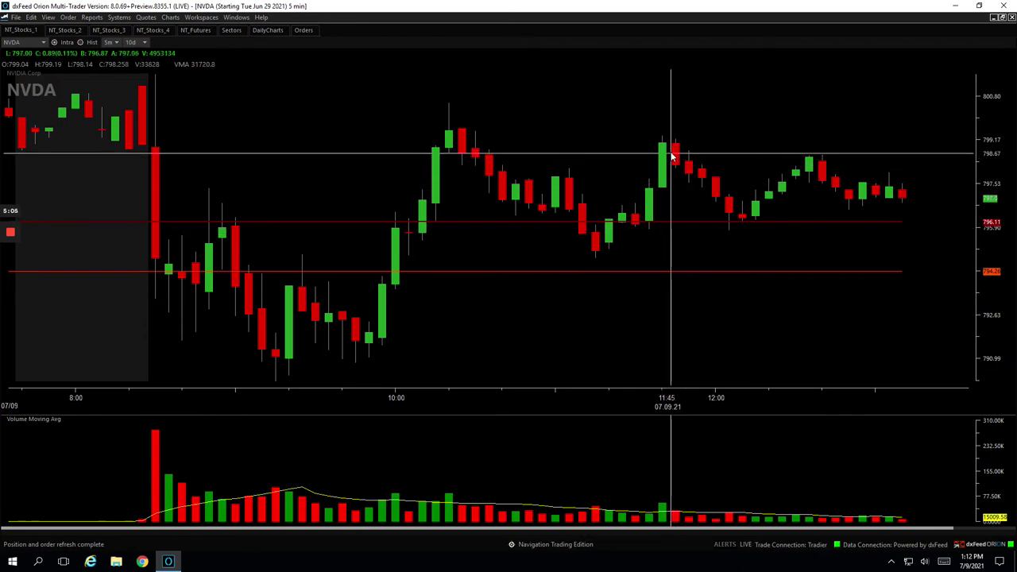
left_click(731, 219)
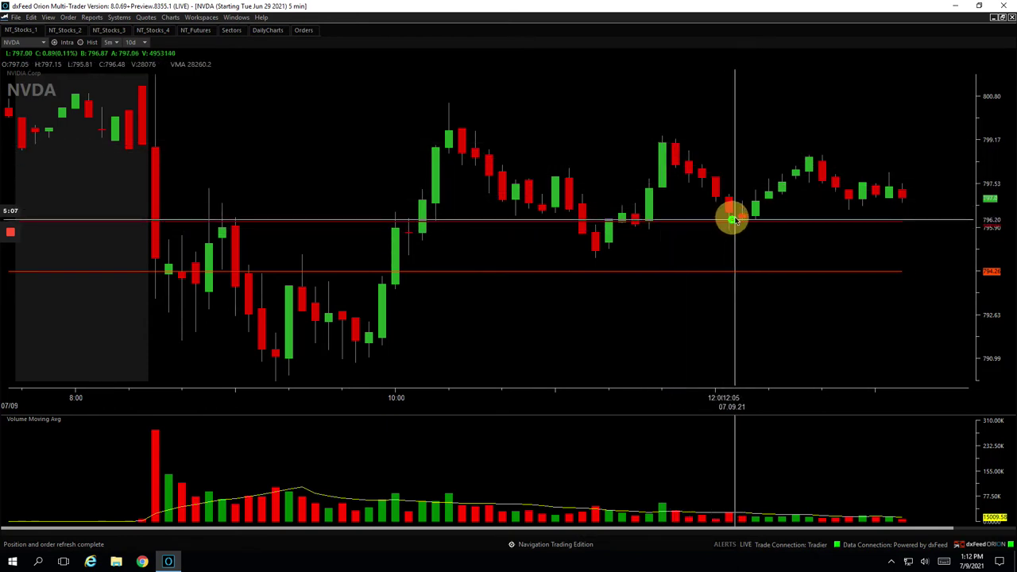
left_click_drag(736, 221, 807, 163)
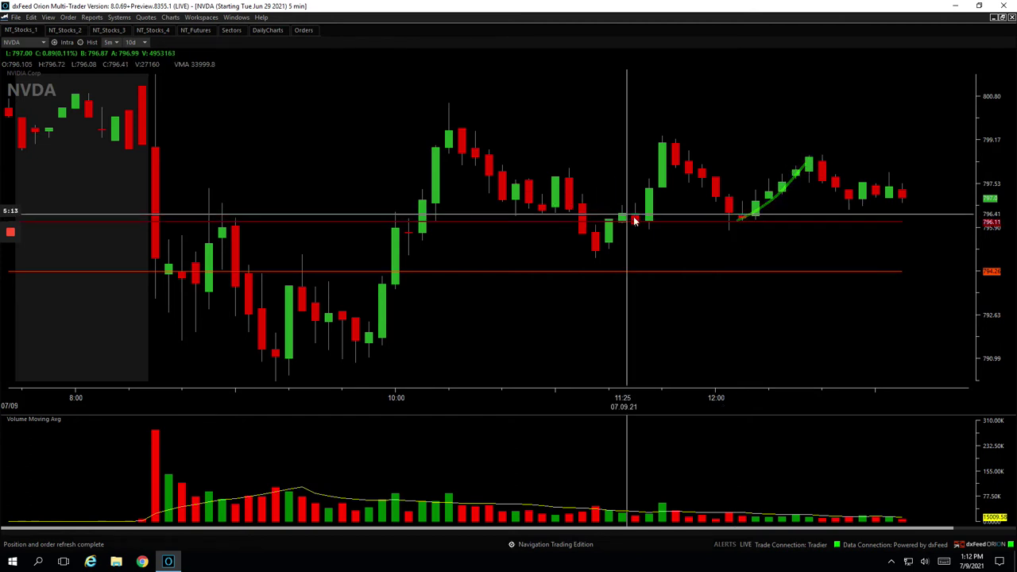
left_click(793, 182)
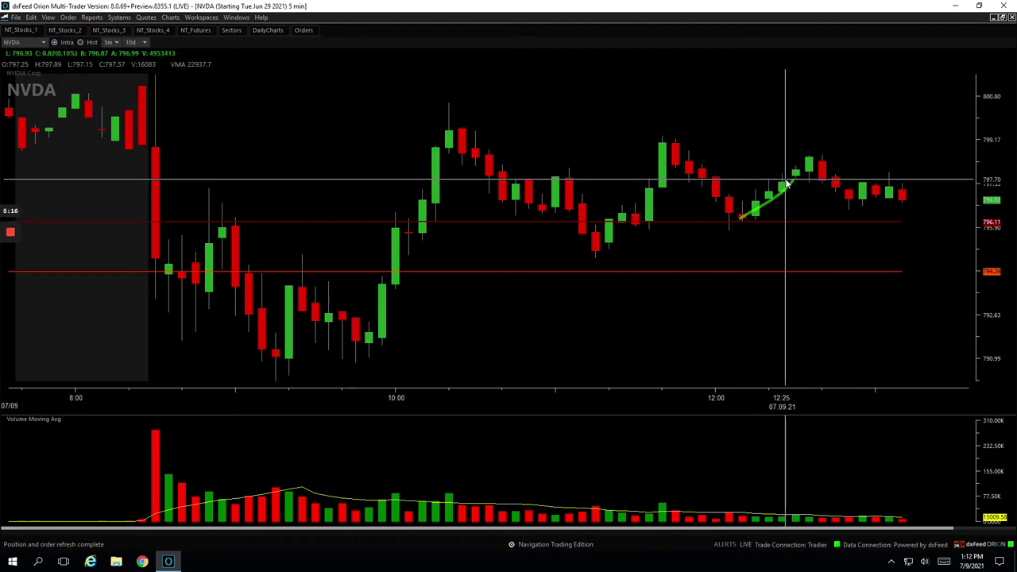
key("Delete")
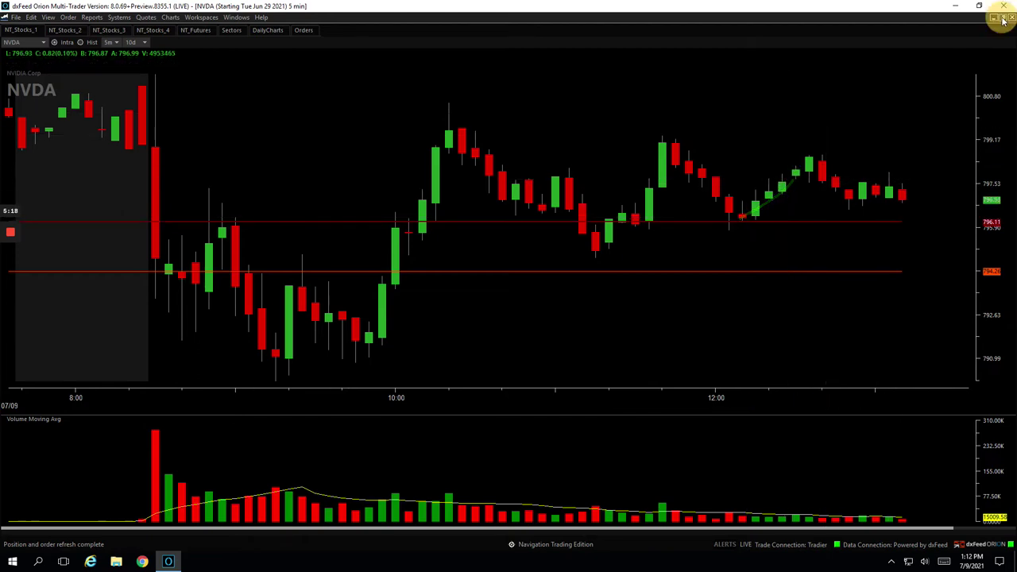
left_click(1001, 17)
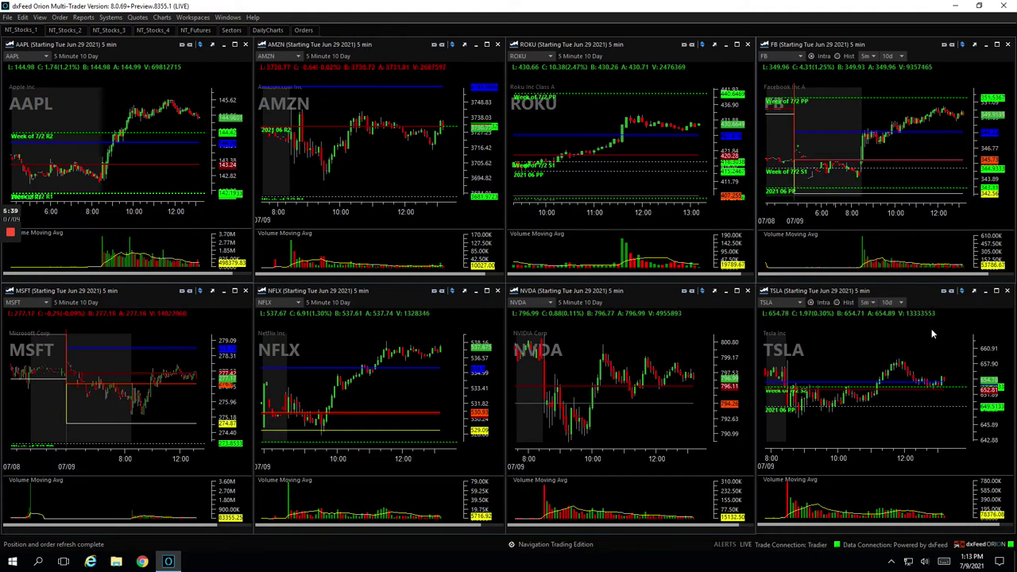
Maximize the ROKU chart, mark the opening volume bars and the 08:45 low, and trace the bounce and pullback to about 09:00.
left_click(737, 44)
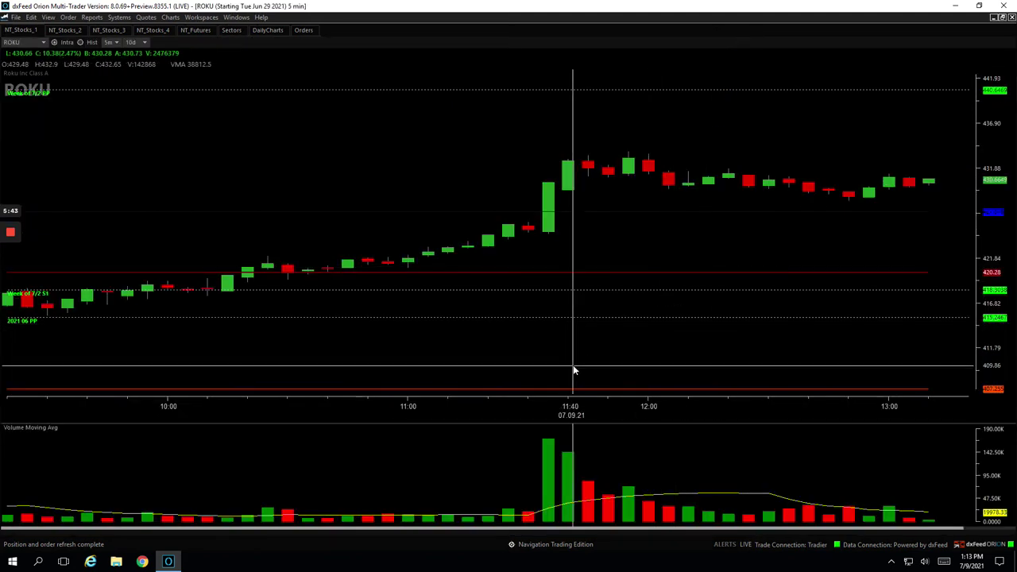
left_click_drag(538, 401, 550, 406)
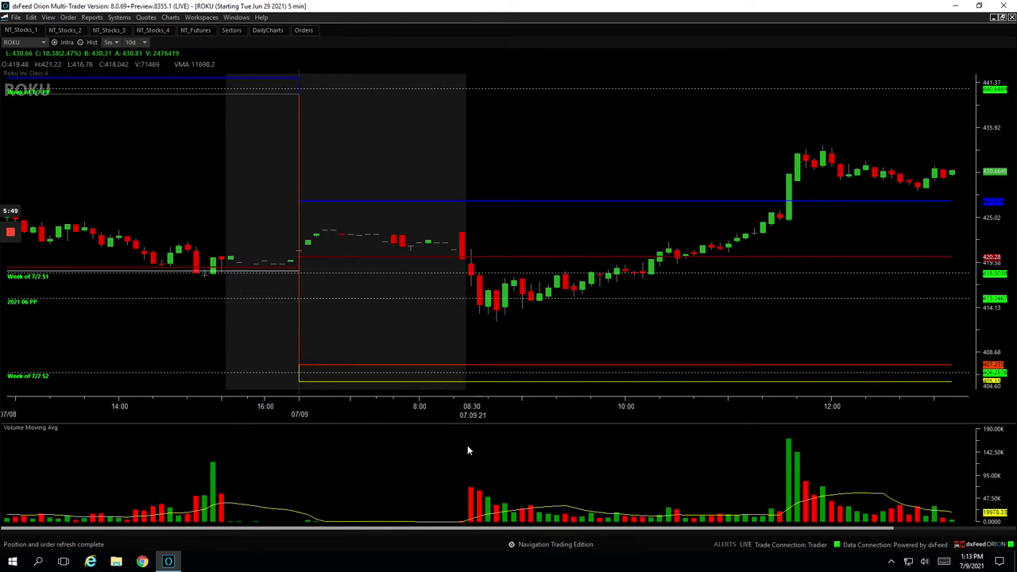
left_click(477, 492)
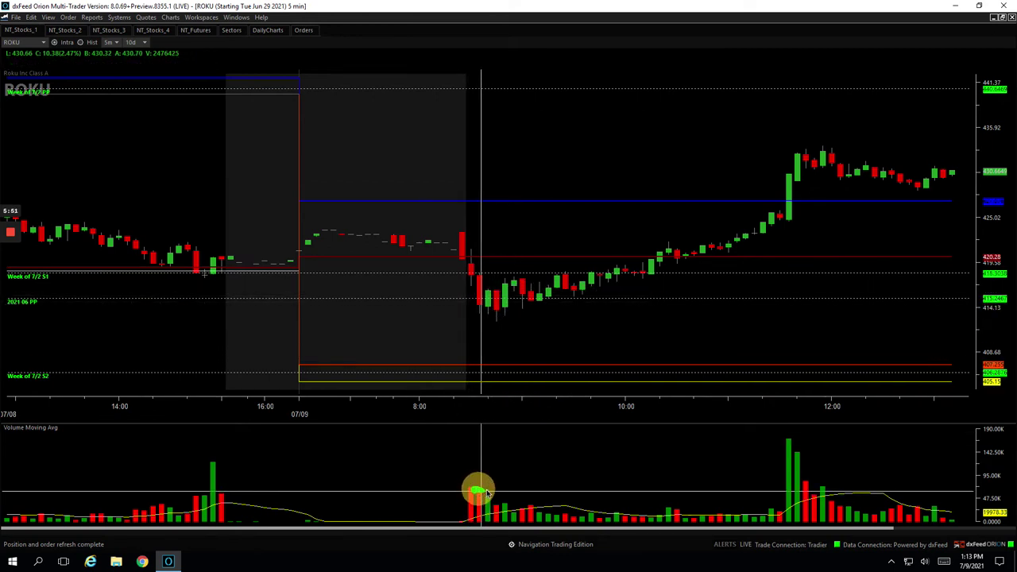
left_click(470, 489)
left_click_drag(490, 295, 492, 318)
left_click(494, 315)
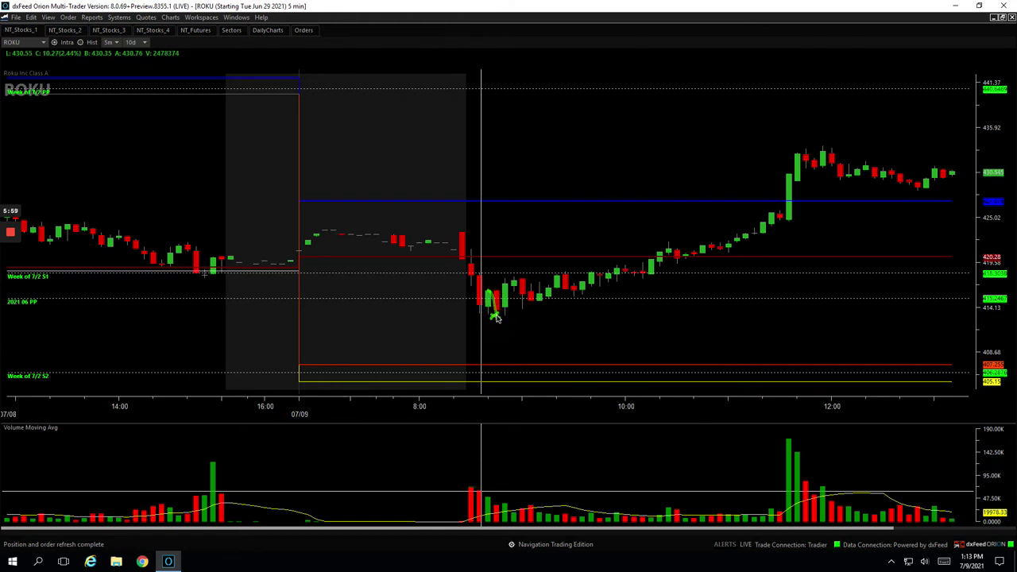
mouse_move(495, 313)
left_mouse_down()
mouse_move(510, 283)
mouse_move(532, 298)
left_mouse_up()
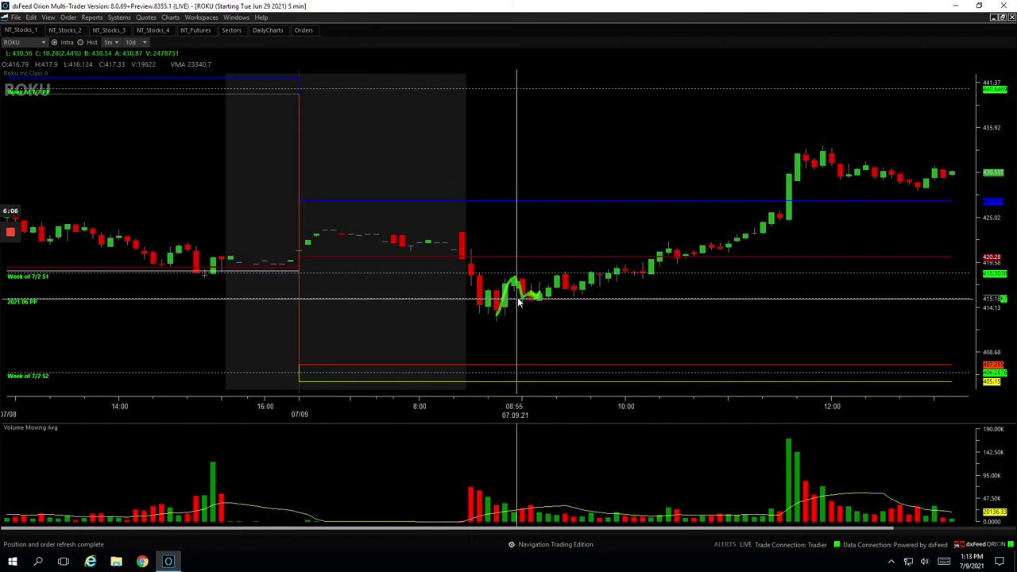
Circle ROKU's volume spike at about 11:35, mark the 11:50 pullback, and trace the bounce and the preceding surge.
mouse_move(669, 313)
left_mouse_down()
mouse_move(681, 318)
mouse_move(570, 329)
left_mouse_up()
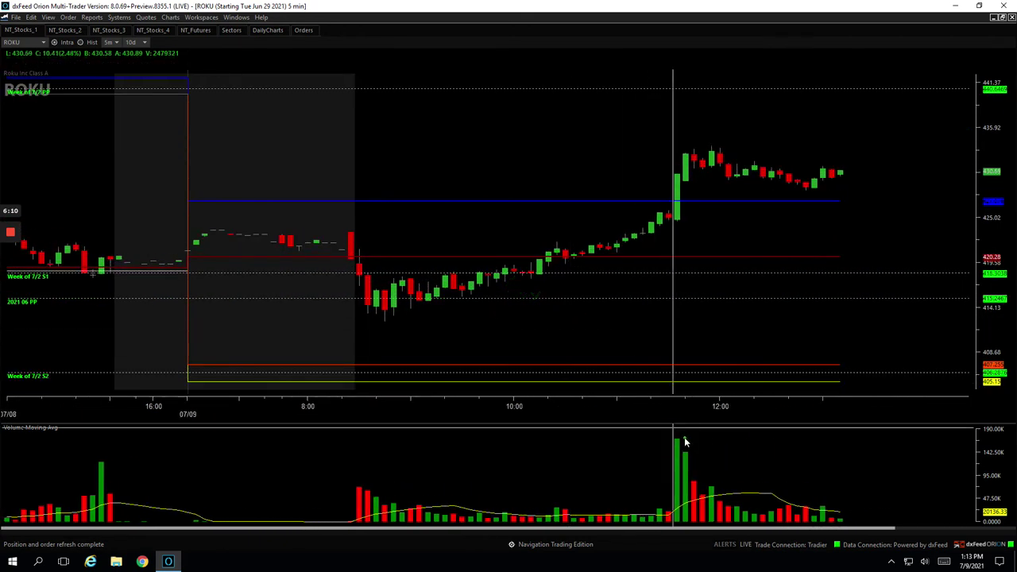
left_click_drag(685, 442, 683, 437)
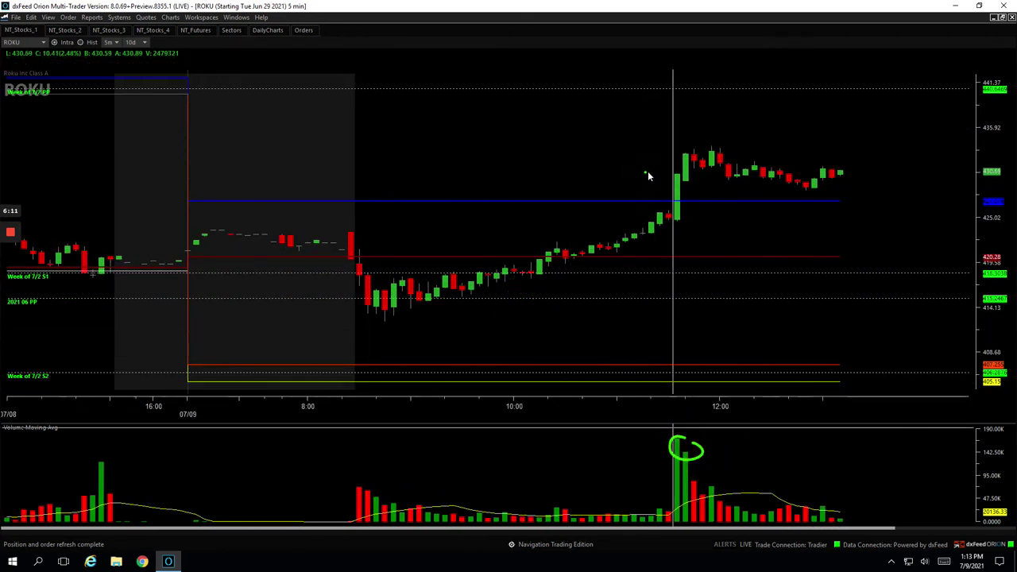
left_click(702, 168)
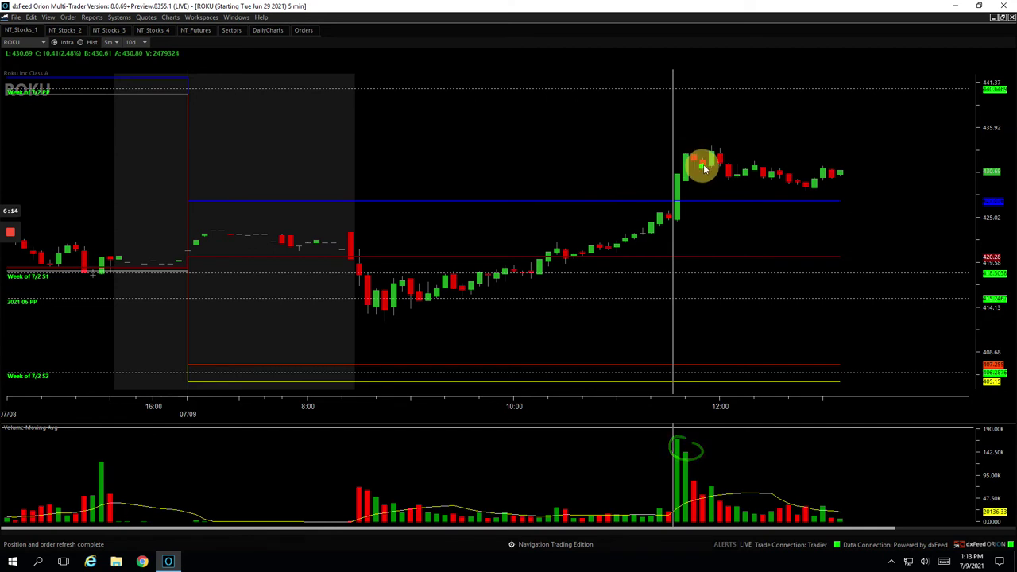
left_click_drag(704, 168, 720, 151)
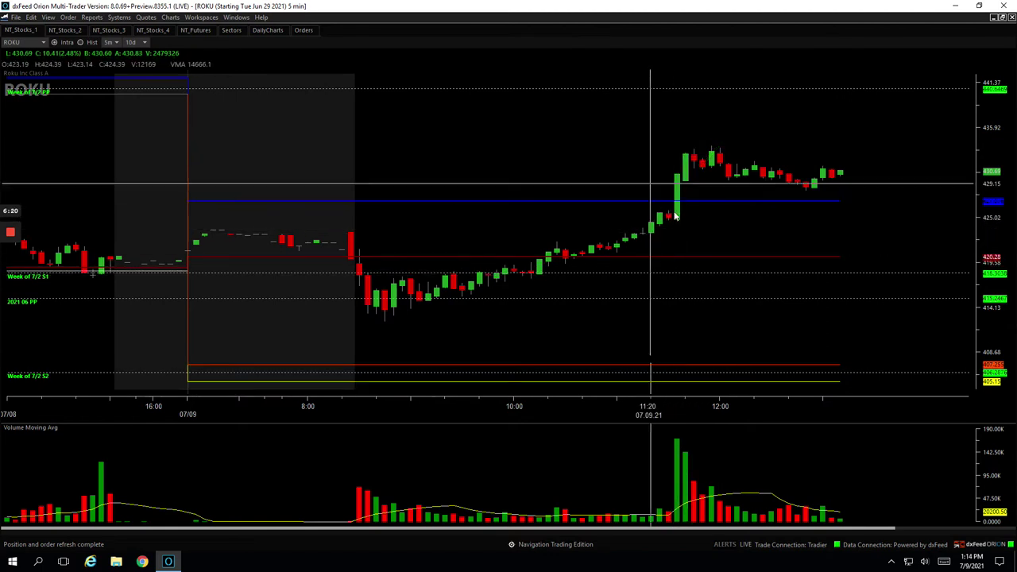
left_click_drag(676, 216, 693, 155)
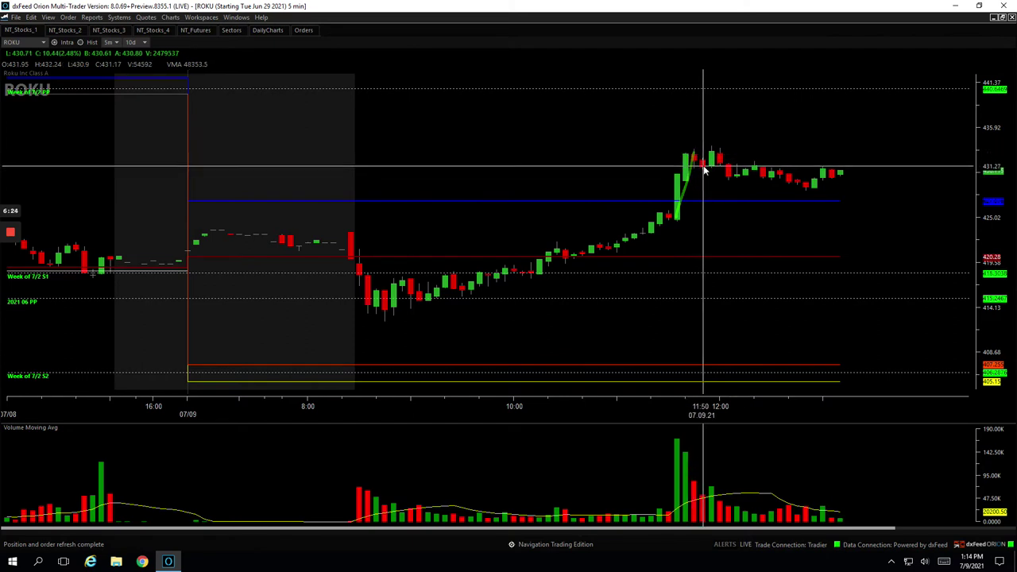
Mark ROKU's high near 11:45, the bounce after 11:50 and the pullback just after 09:00, returning to the chart grid.
left_click(692, 155)
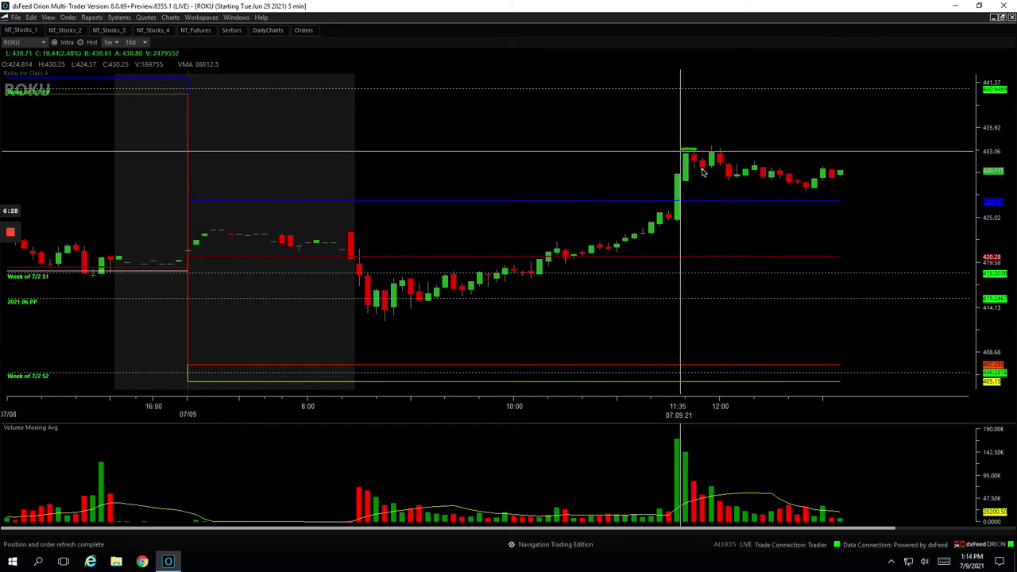
left_click(710, 152)
left_click_drag(710, 151, 704, 154)
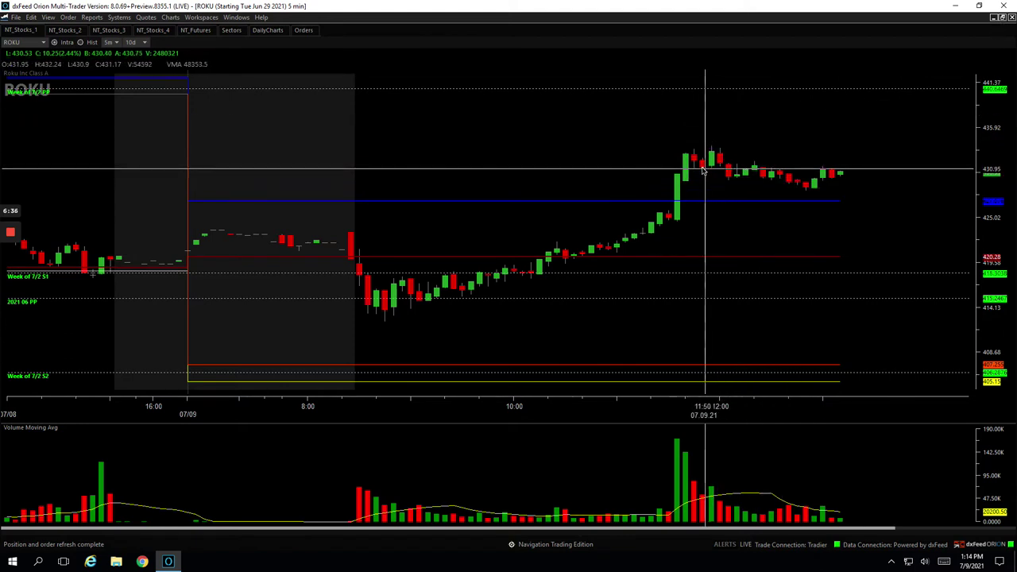
left_click_drag(715, 147, 705, 167)
left_click_drag(413, 297, 425, 301)
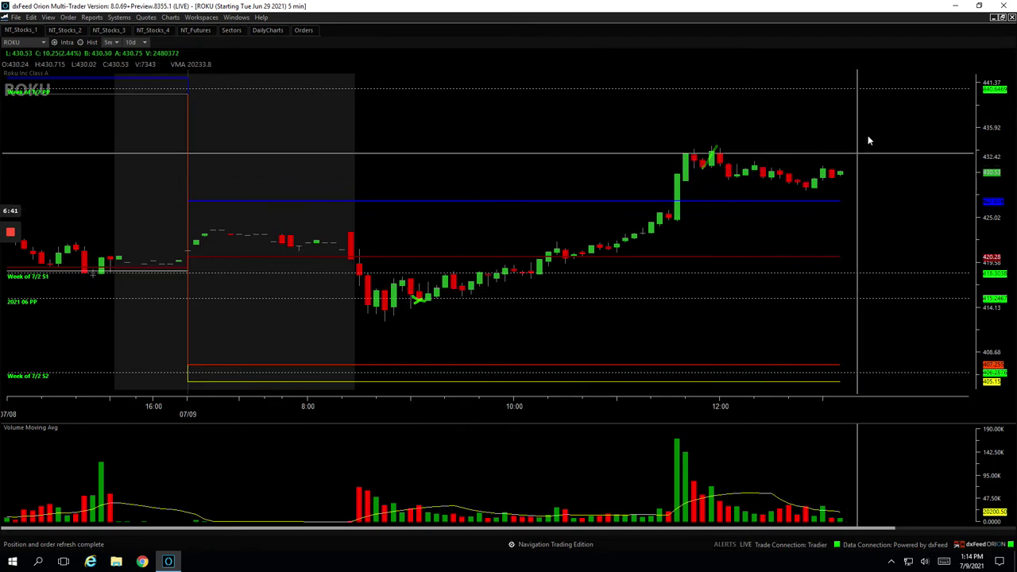
left_click(1002, 19)
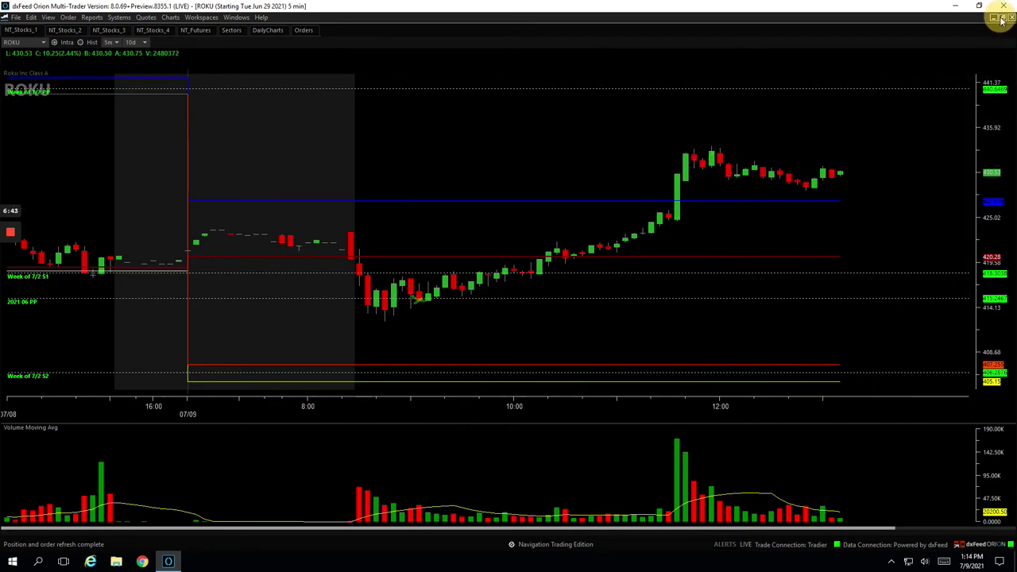
Maximize the SQ chart, widen its time range, and trace the opening drop and the rise to 10:25, returning to the chart grid.
left_click(70, 30)
left_click(243, 294)
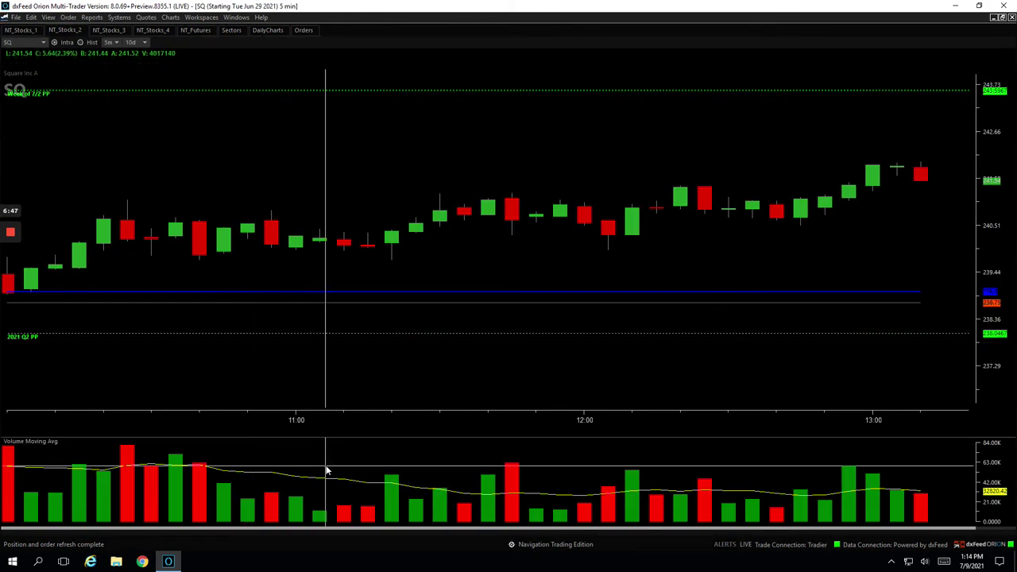
left_click_drag(429, 425, 448, 424)
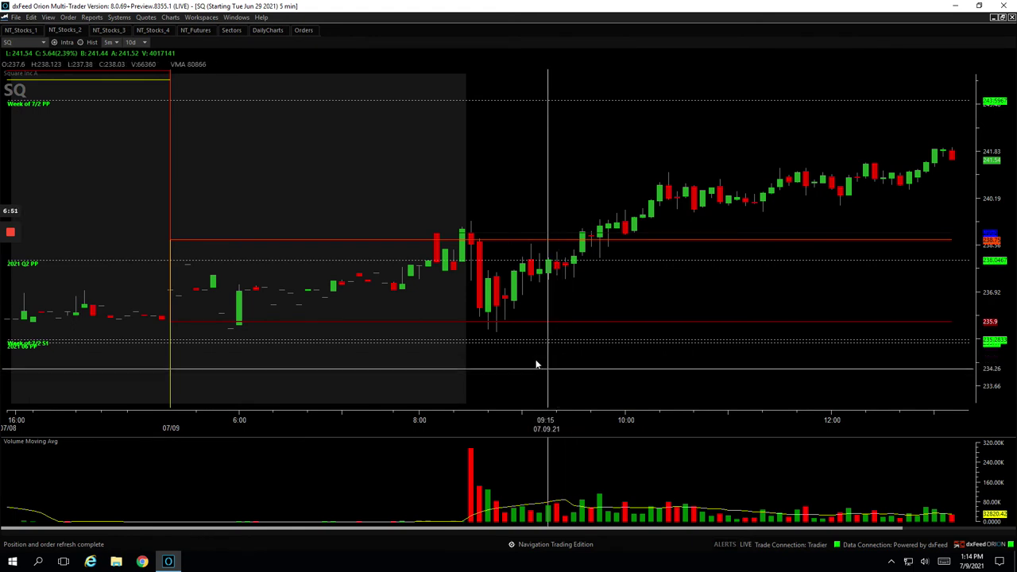
mouse_move(470, 230)
left_mouse_down()
mouse_move(491, 323)
mouse_move(583, 231)
mouse_move(605, 231)
mouse_move(608, 243)
mouse_move(668, 175)
left_mouse_up()
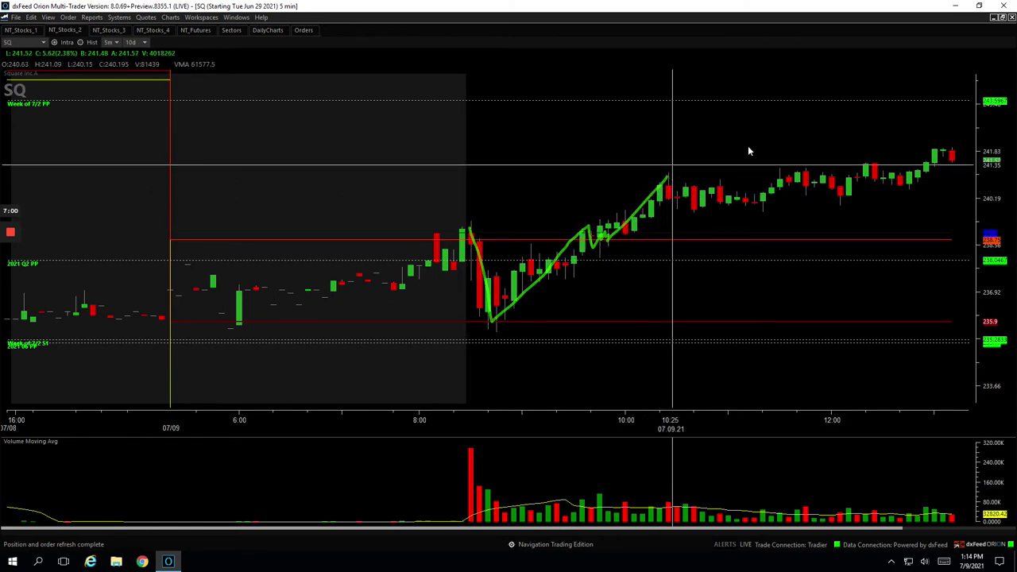
left_click(1001, 17)
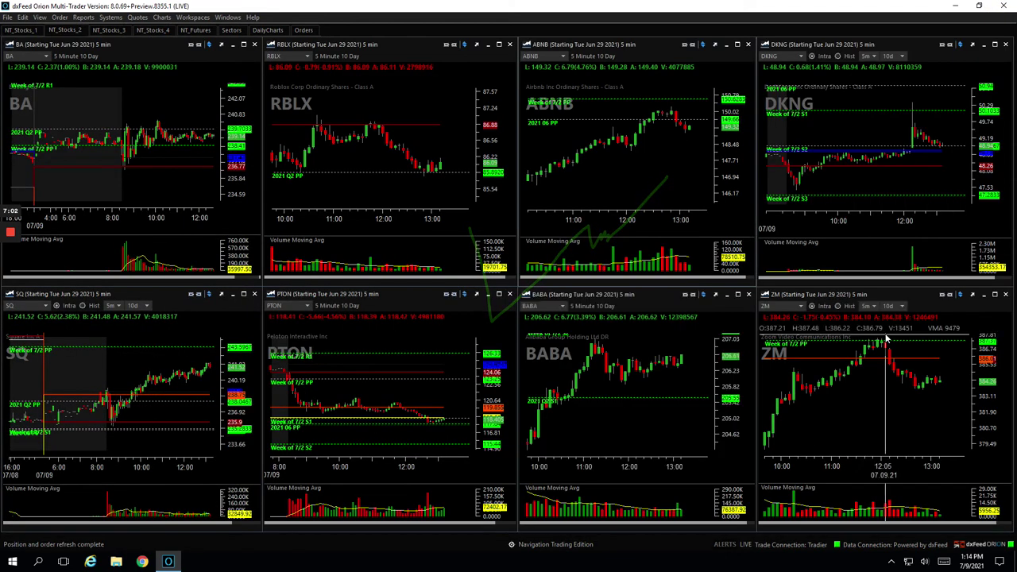
Maximize the TSLA chart, point out the opening candle's high and the stretch from about 12:25 to 13:00, returning to the chart grid.
left_click(21, 30)
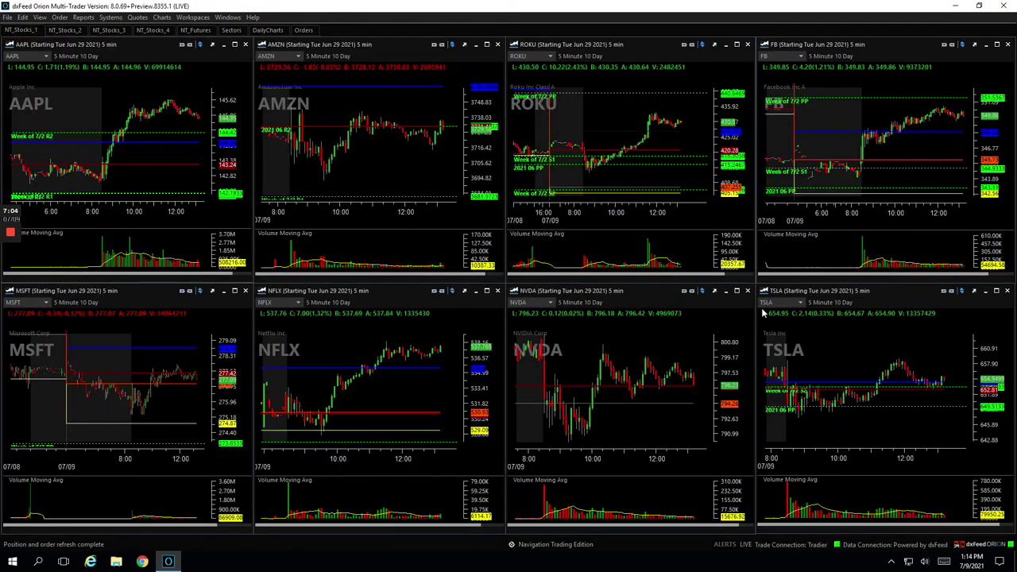
left_click(997, 291)
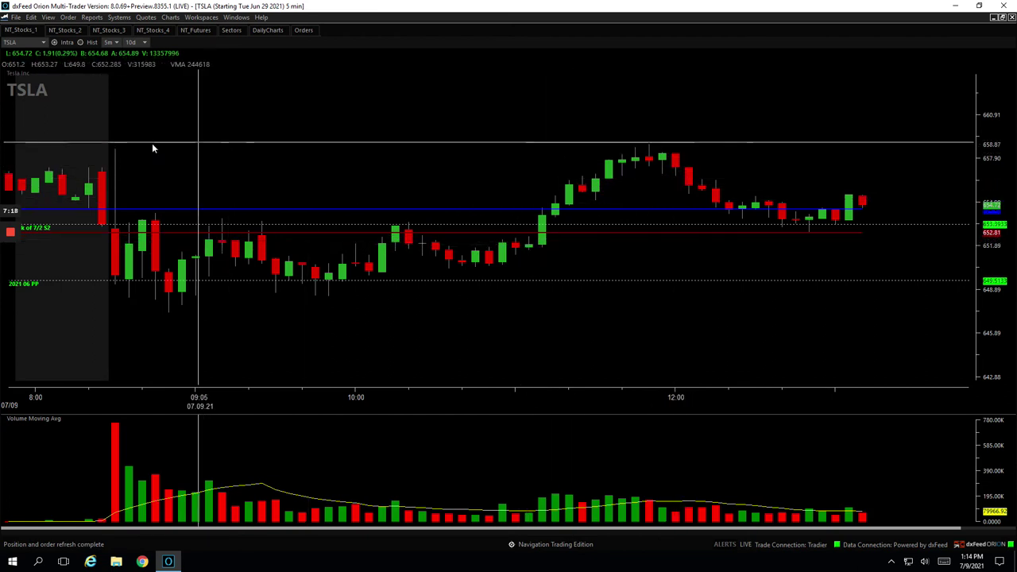
left_click(132, 148)
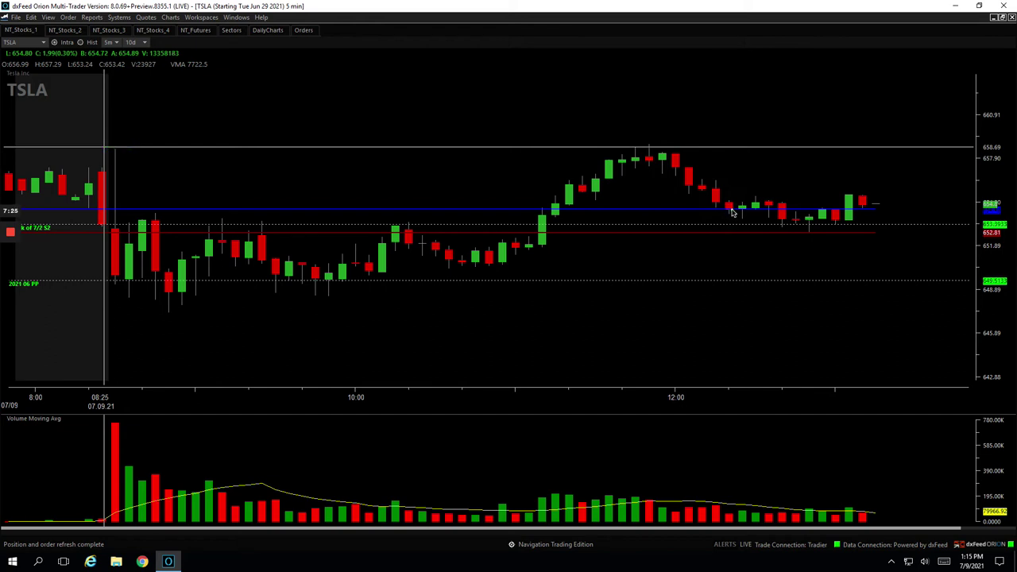
mouse_move(737, 211)
left_mouse_down()
mouse_move(759, 201)
mouse_move(805, 222)
mouse_move(830, 199)
left_mouse_up()
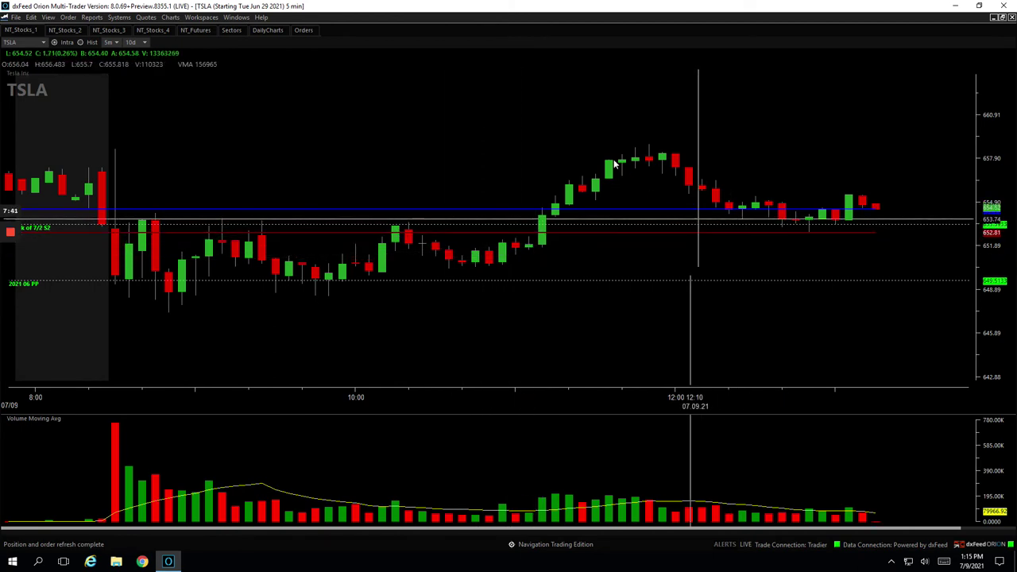
left_click(1002, 17)
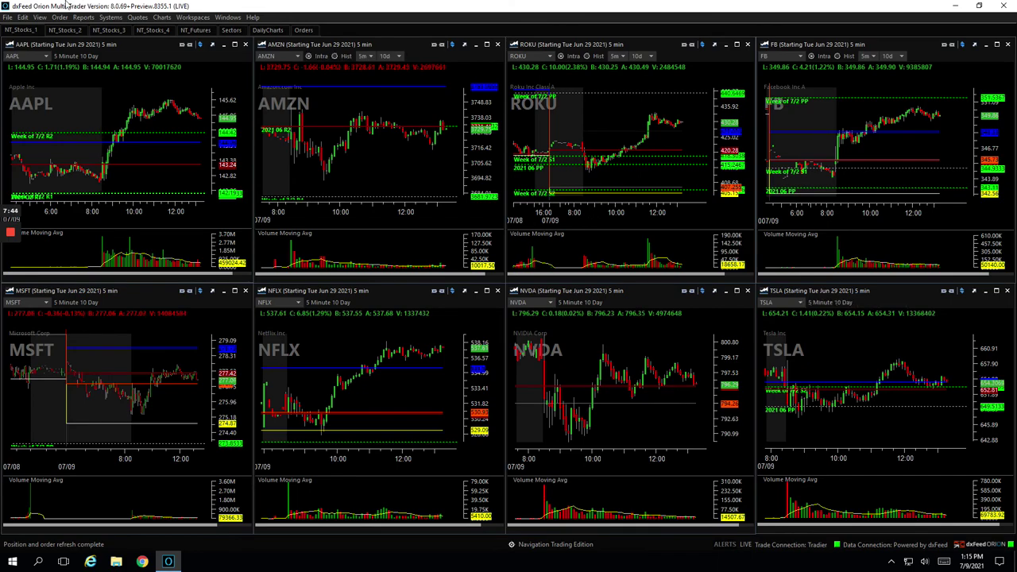
Switch to the Day Trading Tracker spreadsheet in Safari, show the 2021 Summary sheet and reposition the window so all four summaries are visible.
left_click(28, 17)
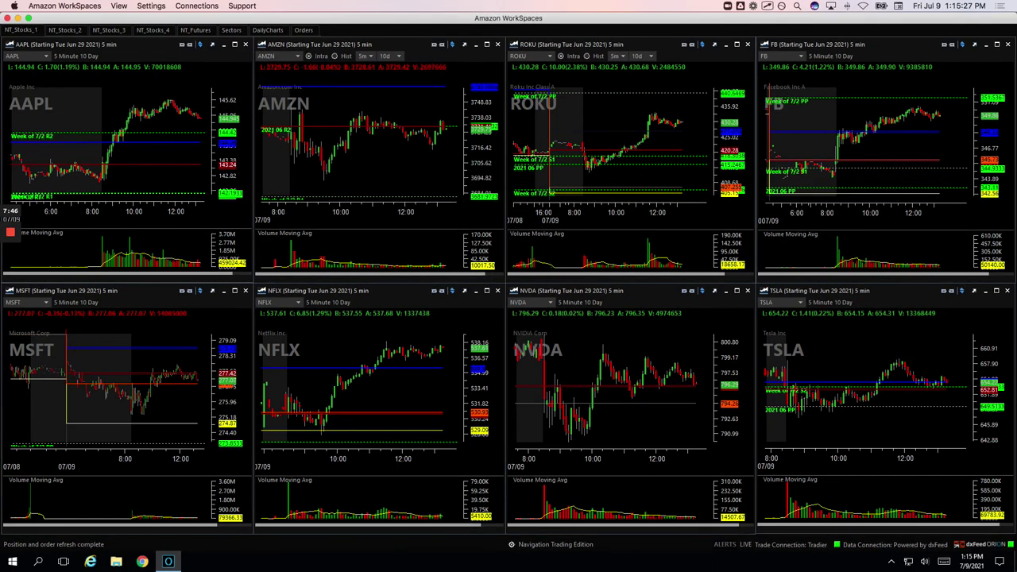
key("super+Tab")
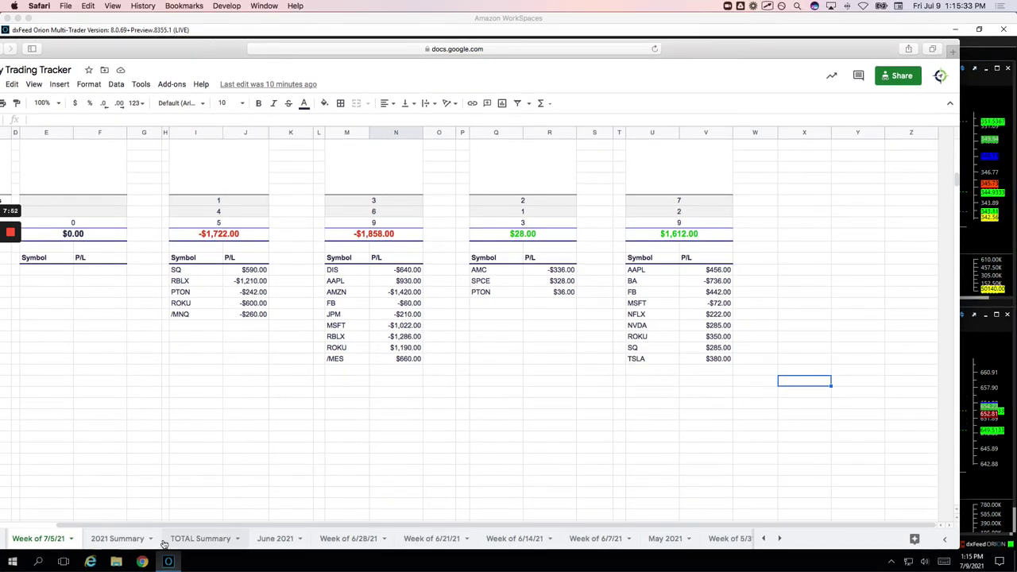
left_click(131, 538)
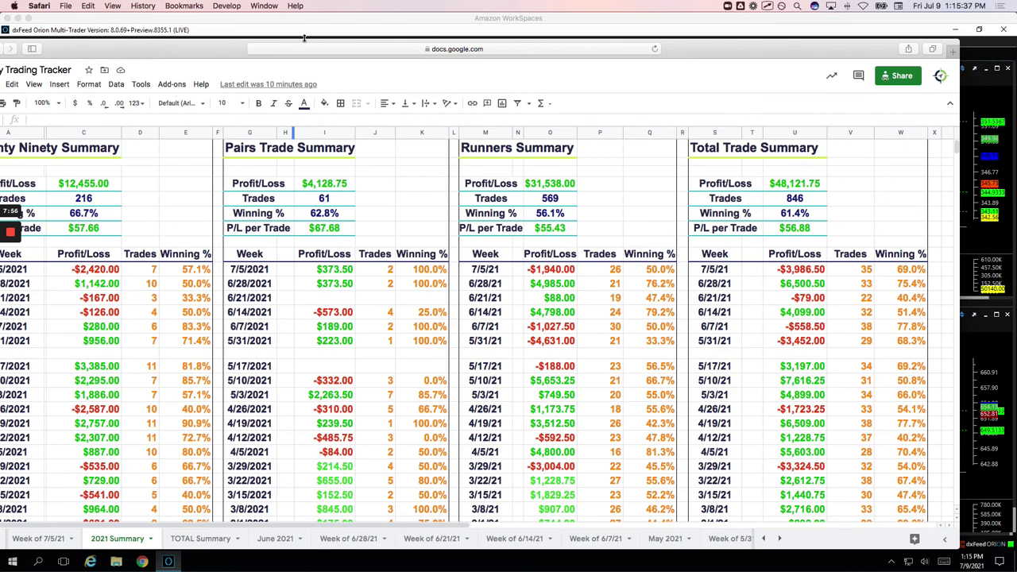
left_click_drag(235, 51, 262, 46)
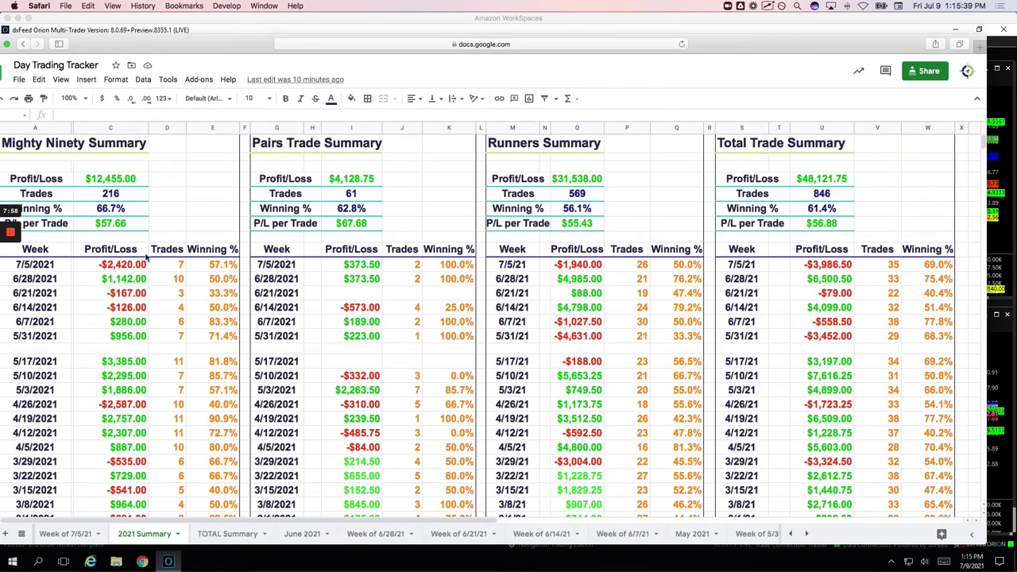
Circle the 7/5/2021 week's profit/loss and winning percentage under Mighty Ninety Summary, and mark that week's profit under Pairs Trade Summary.
mouse_move(146, 255)
left_mouse_down()
mouse_move(109, 254)
mouse_move(93, 272)
mouse_move(144, 263)
left_mouse_up()
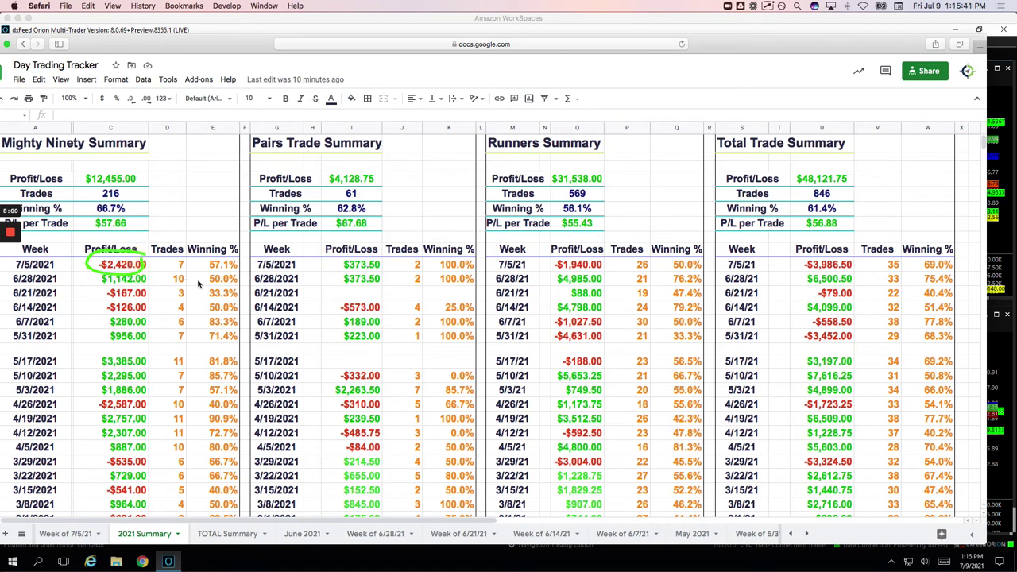
mouse_move(237, 259)
left_mouse_down()
mouse_move(197, 276)
mouse_move(238, 272)
mouse_move(235, 257)
left_mouse_up()
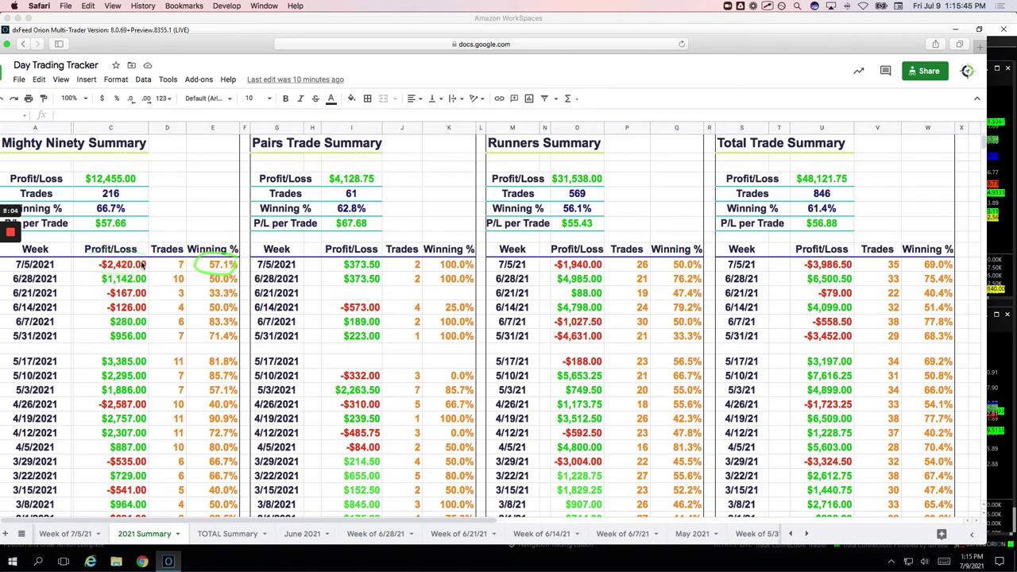
mouse_move(150, 260)
left_mouse_down()
mouse_move(98, 255)
mouse_move(87, 269)
mouse_move(147, 280)
mouse_move(151, 256)
left_mouse_up()
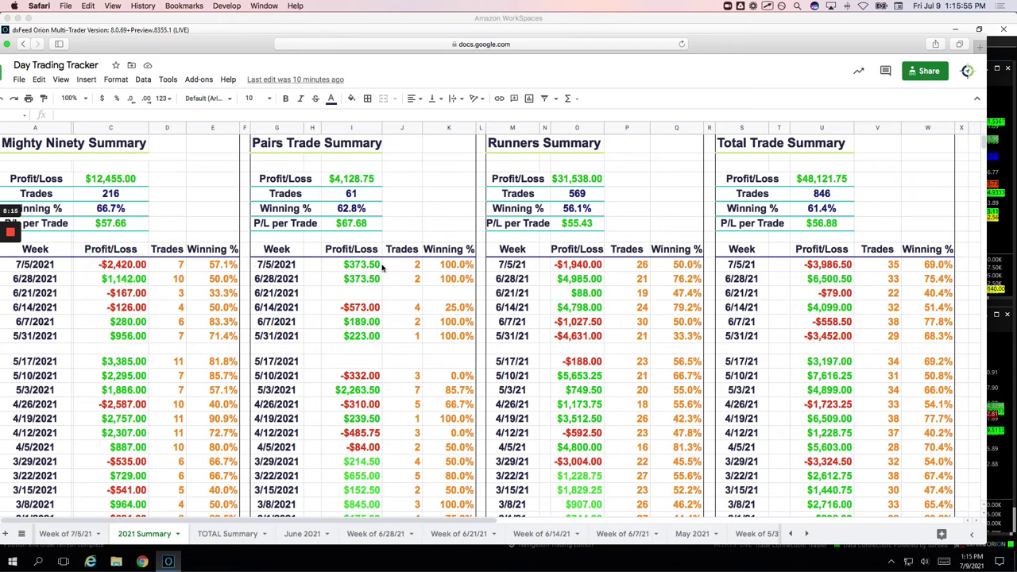
mouse_move(384, 262)
left_mouse_down()
mouse_move(329, 264)
mouse_move(410, 263)
mouse_move(399, 275)
left_mouse_up()
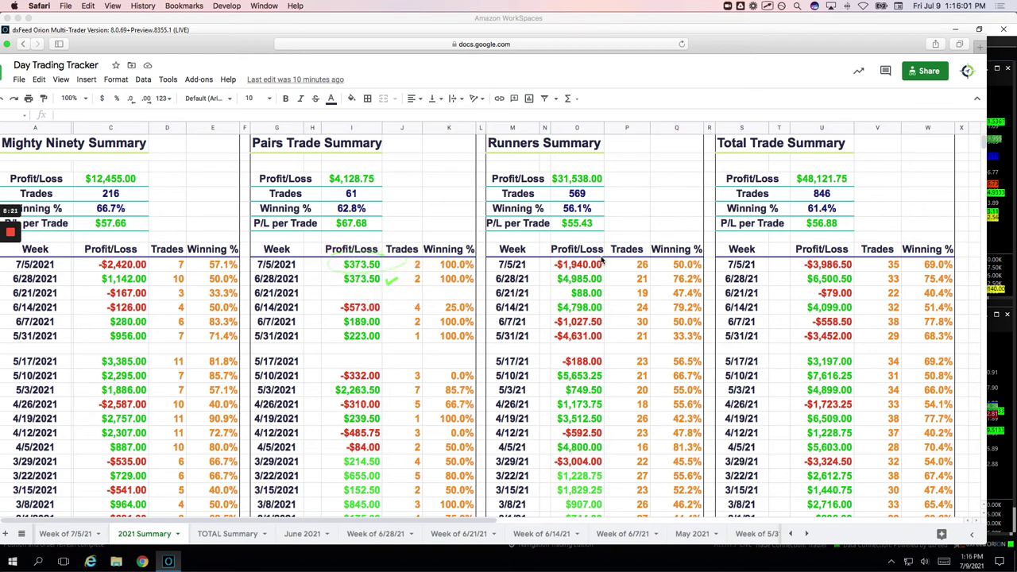
Circle the 7/5/21 profit/loss and winning percentage under Runners Summary, and box the 7/5/21 and 6/28/21 profit/loss under Total Trade Summary.
left_click_drag(602, 262, 612, 263)
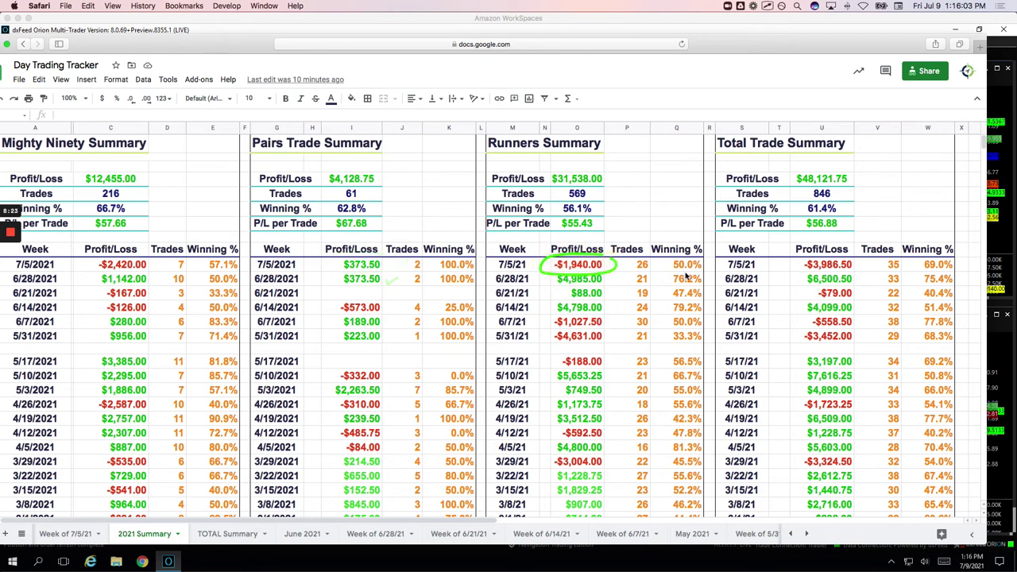
mouse_move(699, 269)
left_mouse_down()
mouse_move(709, 265)
mouse_move(676, 262)
left_mouse_up()
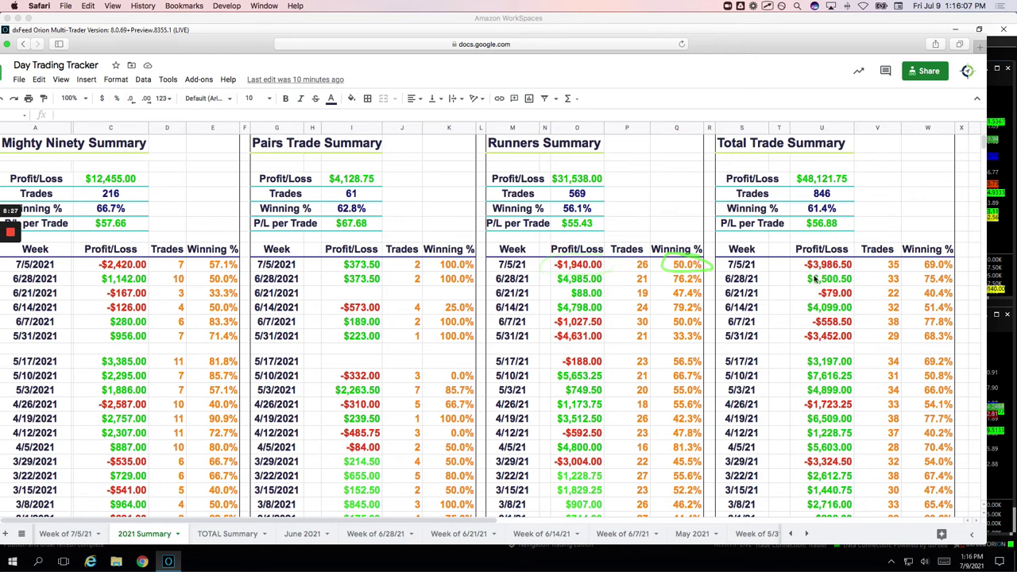
mouse_move(805, 276)
left_mouse_down()
mouse_move(855, 273)
mouse_move(855, 261)
mouse_move(820, 265)
left_mouse_up()
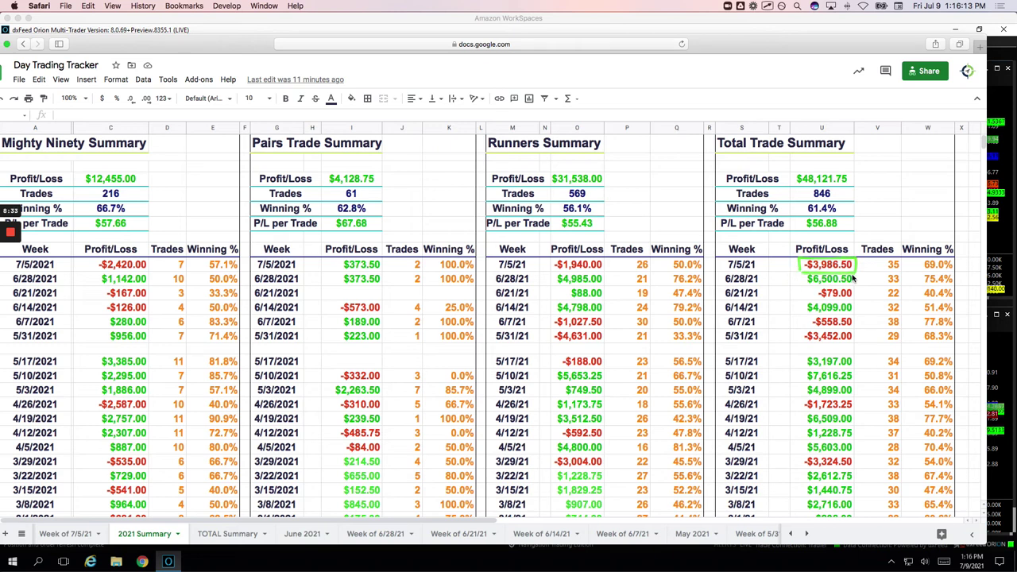
mouse_move(853, 275)
left_mouse_down()
mouse_move(818, 269)
mouse_move(793, 288)
mouse_move(851, 283)
mouse_move(851, 268)
mouse_move(789, 270)
mouse_move(796, 264)
left_mouse_up()
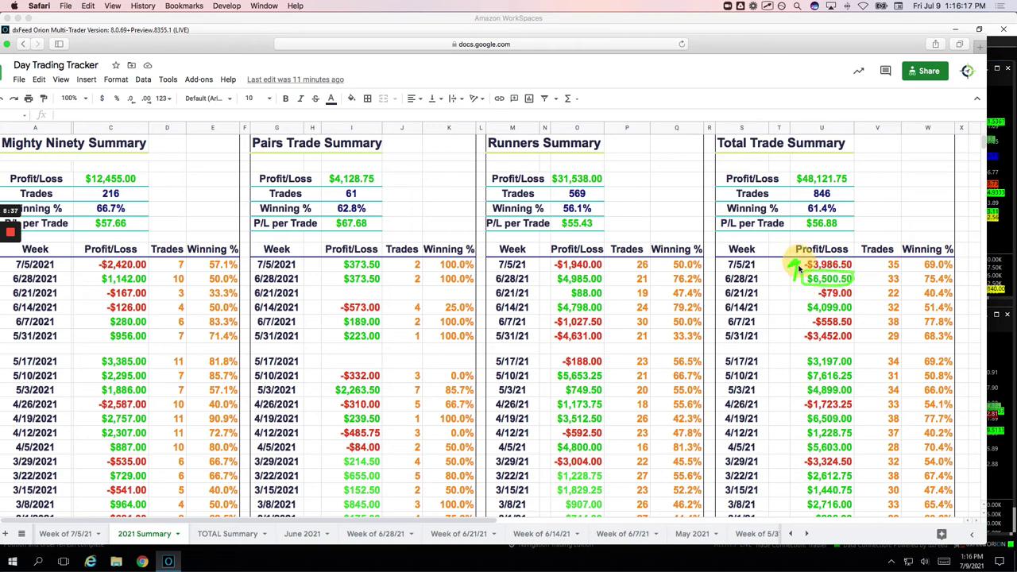
Bring the P/L by DOW table into view and mark the 7/5/21 week's Tuesday, Wednesday, Thursday and Friday results.
scroll(829, 286, "right", 5)
scroll(829, 286, "right", 5)
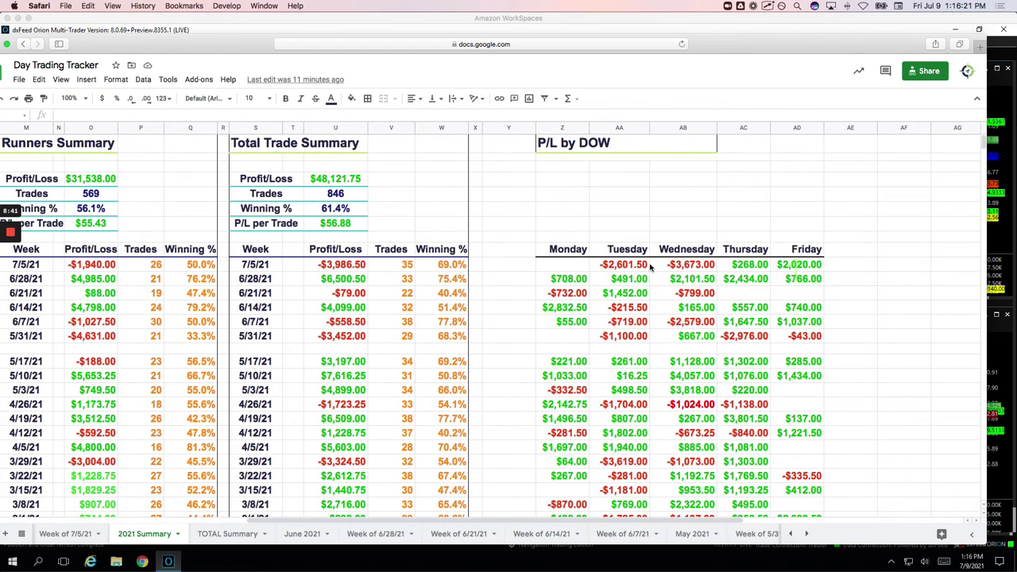
left_click_drag(650, 264, 666, 256)
left_click_drag(722, 271, 738, 244)
mouse_move(734, 274)
left_mouse_down()
mouse_move(764, 266)
mouse_move(743, 272)
left_mouse_up()
left_click_drag(827, 263, 849, 256)
In the TOTAL row of P/L by DOW, mark the Wednesday, Thursday and Friday totals and circle those for Tuesday and Monday.
scroll(842, 270, "down", 1)
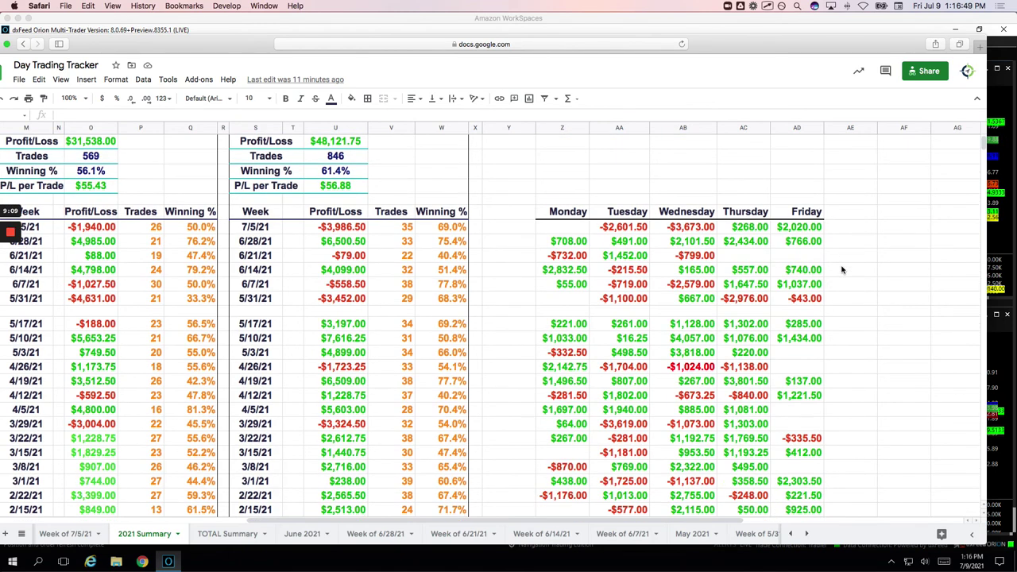
scroll(840, 270, "down", 4)
scroll(838, 271, "down", 1)
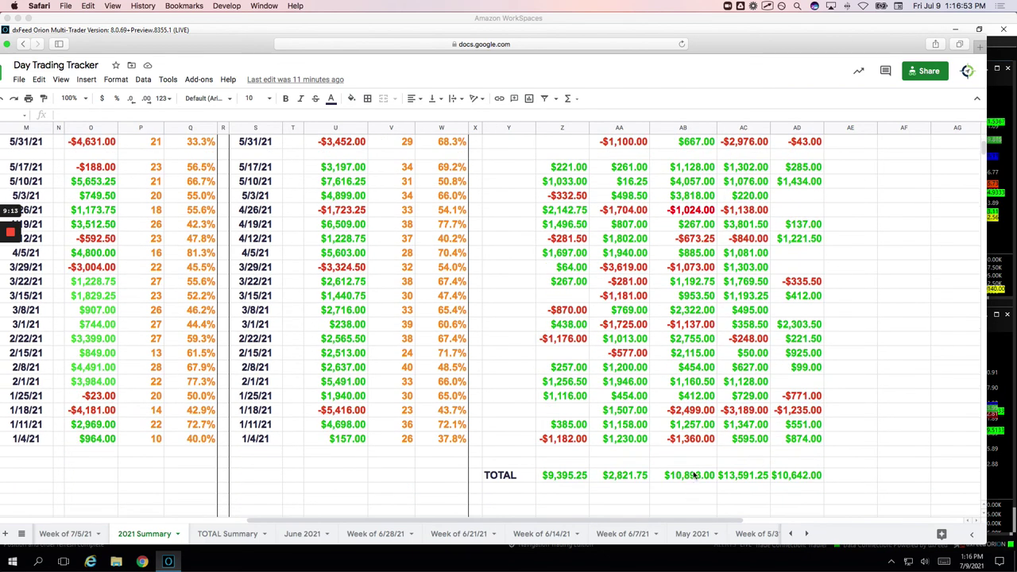
mouse_move(714, 471)
left_mouse_down()
mouse_move(664, 470)
mouse_move(662, 486)
mouse_move(709, 489)
mouse_move(712, 471)
mouse_move(727, 468)
mouse_move(719, 485)
mouse_move(764, 489)
mouse_move(772, 467)
left_mouse_up()
left_click_drag(679, 487, 698, 476)
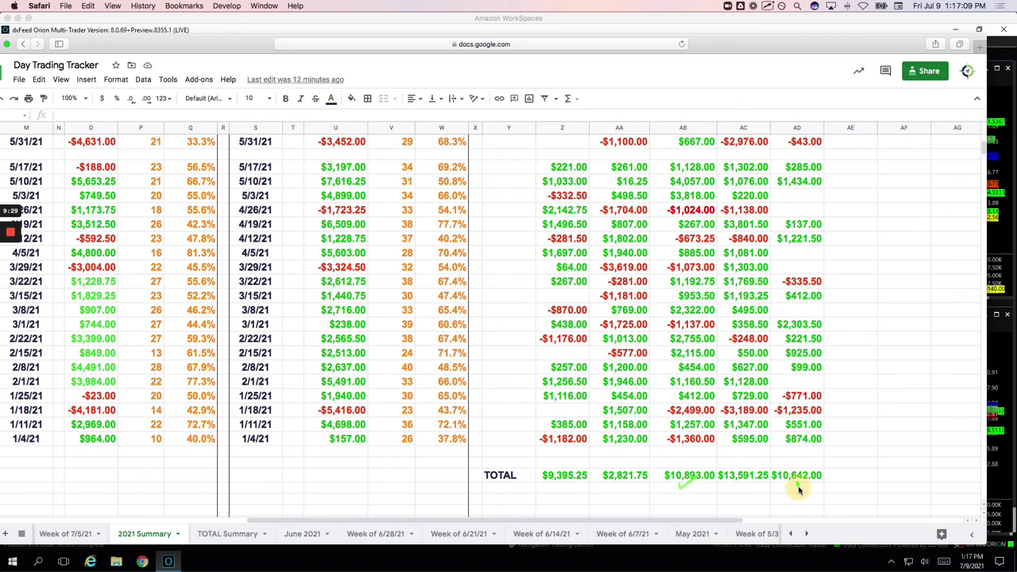
left_click_drag(796, 484, 829, 477)
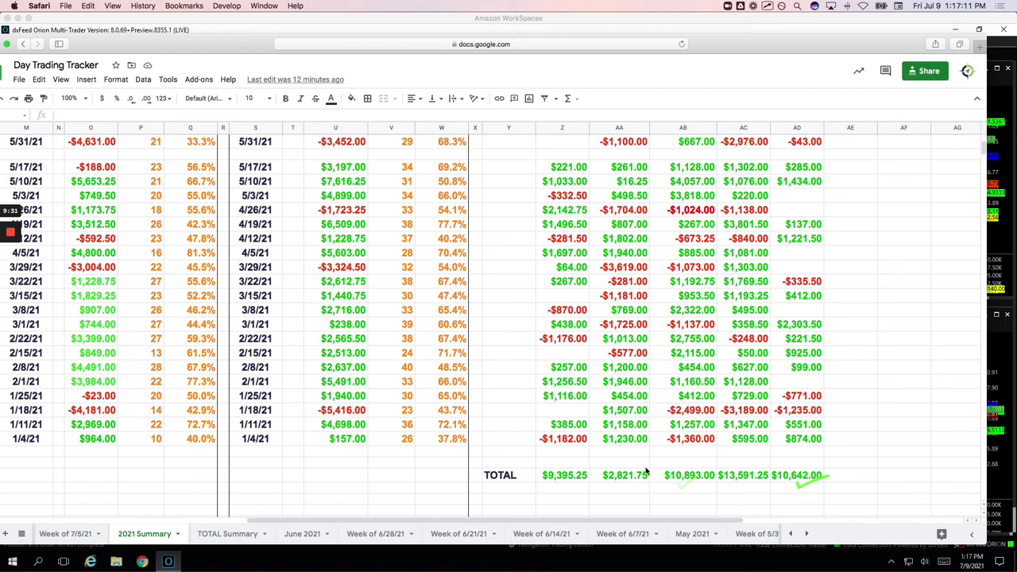
mouse_move(647, 467)
left_mouse_down()
mouse_move(596, 469)
mouse_move(643, 478)
mouse_move(545, 472)
mouse_move(591, 483)
mouse_move(589, 470)
left_mouse_up()
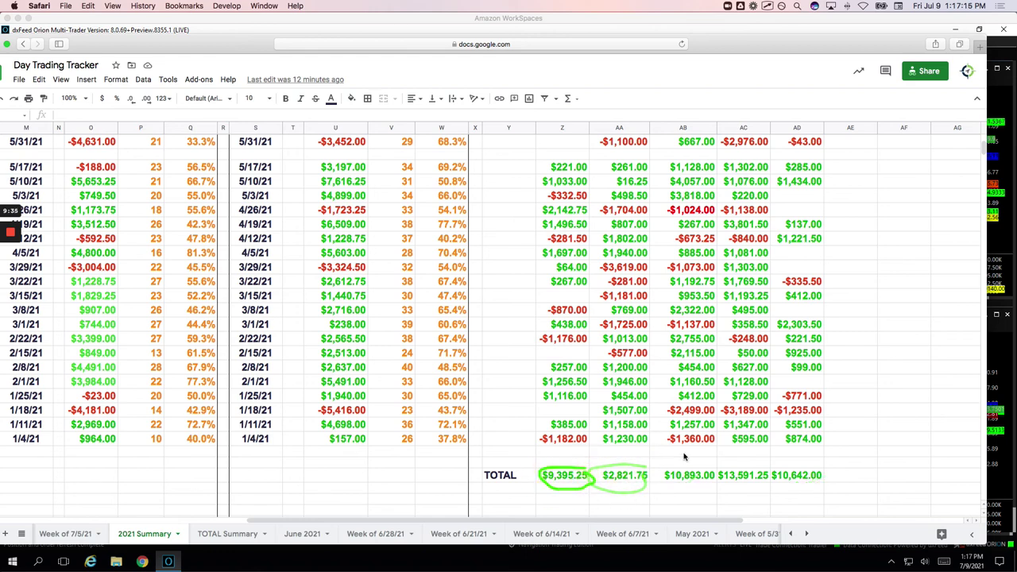
Back in the 7/5/21 row of P/L by DOW, circle the Wednesday and Tuesday losses and underline the Thursday and Friday profits.
scroll(683, 456, "up", 5)
mouse_move(558, 260)
left_mouse_down()
mouse_move(571, 269)
mouse_move(559, 269)
left_mouse_up()
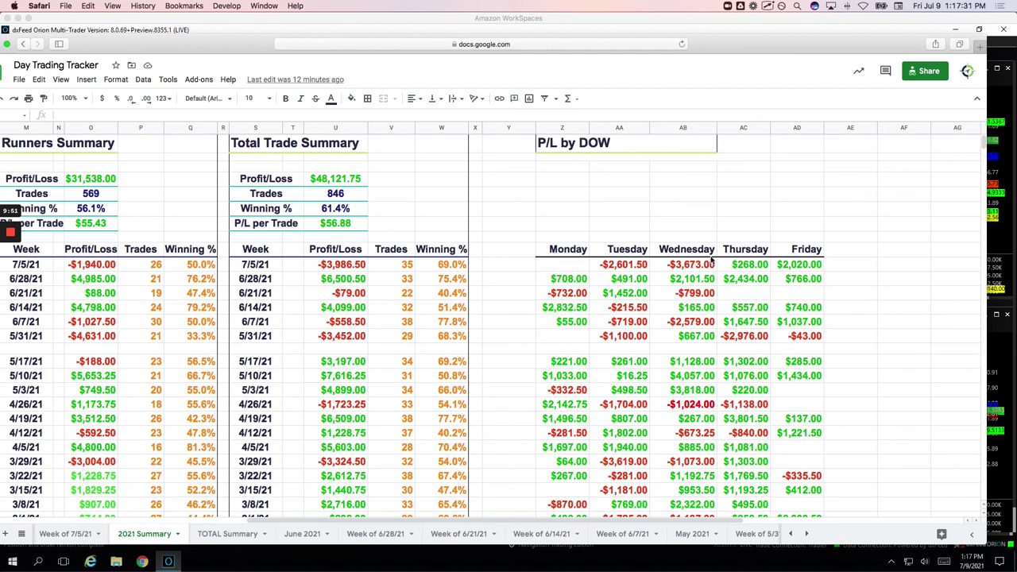
mouse_move(711, 258)
left_mouse_down()
mouse_move(662, 257)
mouse_move(711, 278)
mouse_move(711, 259)
left_mouse_up()
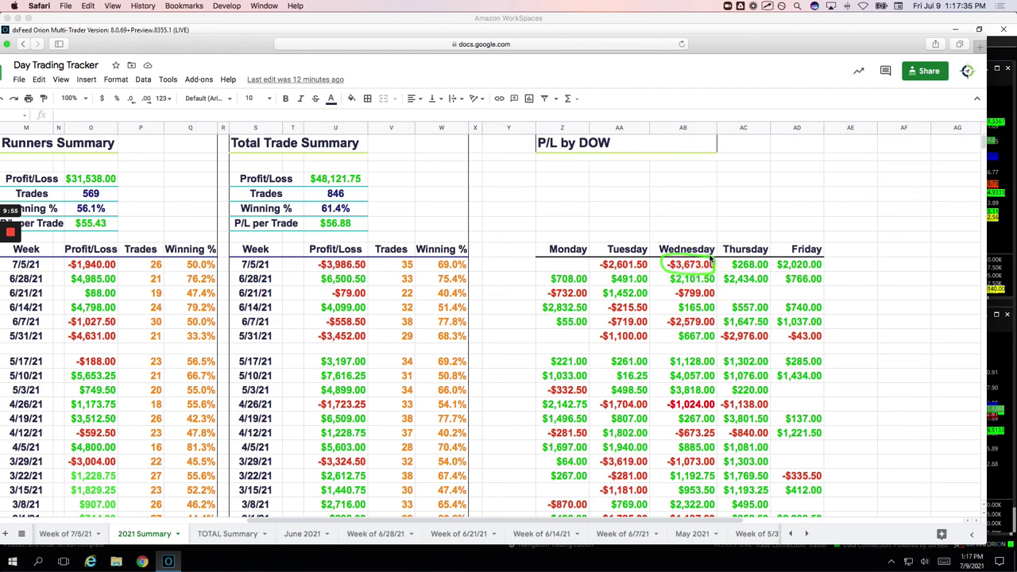
mouse_move(640, 262)
left_mouse_down()
mouse_move(595, 263)
mouse_move(642, 262)
left_mouse_up()
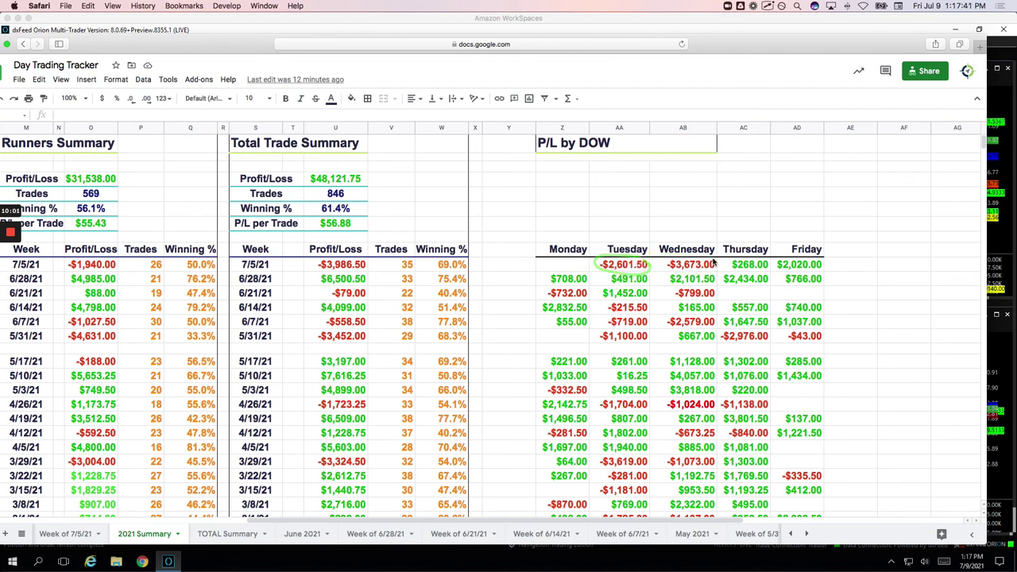
mouse_move(713, 260)
left_mouse_down()
mouse_move(664, 261)
mouse_move(674, 277)
mouse_move(714, 278)
mouse_move(716, 263)
mouse_move(703, 271)
mouse_move(707, 258)
mouse_move(675, 291)
left_mouse_up()
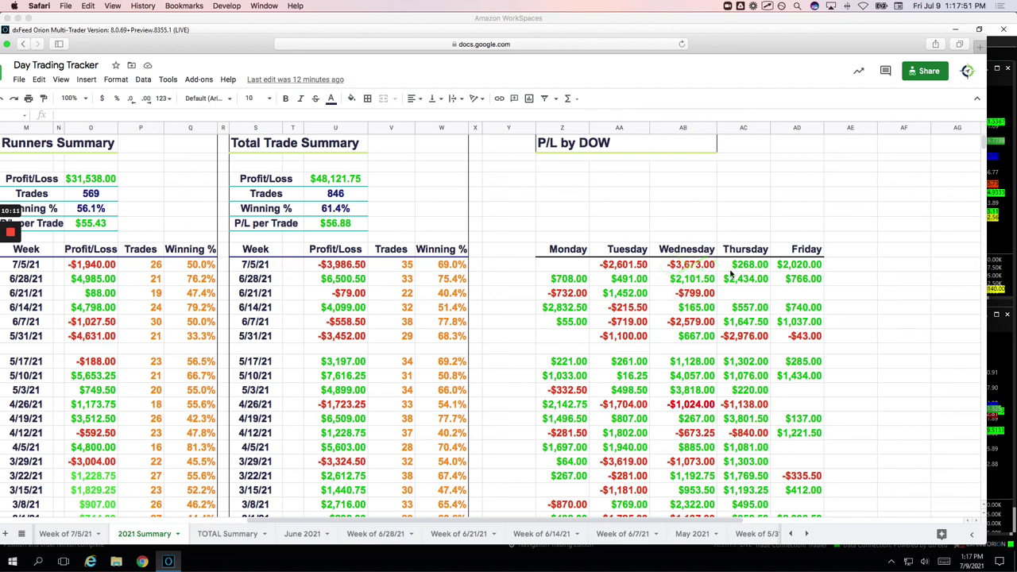
left_click_drag(731, 271, 768, 272)
left_click_drag(737, 271, 817, 279)
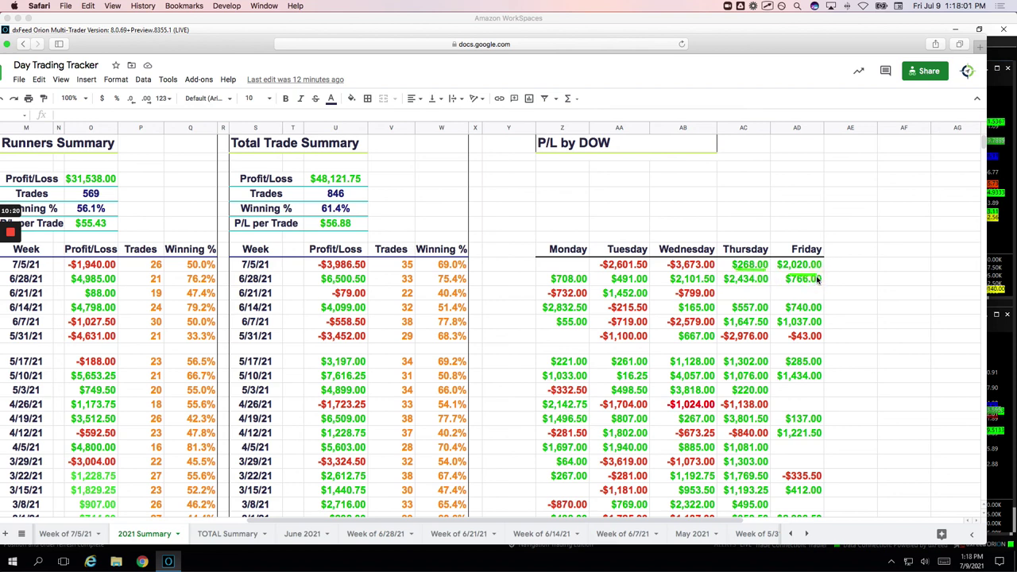